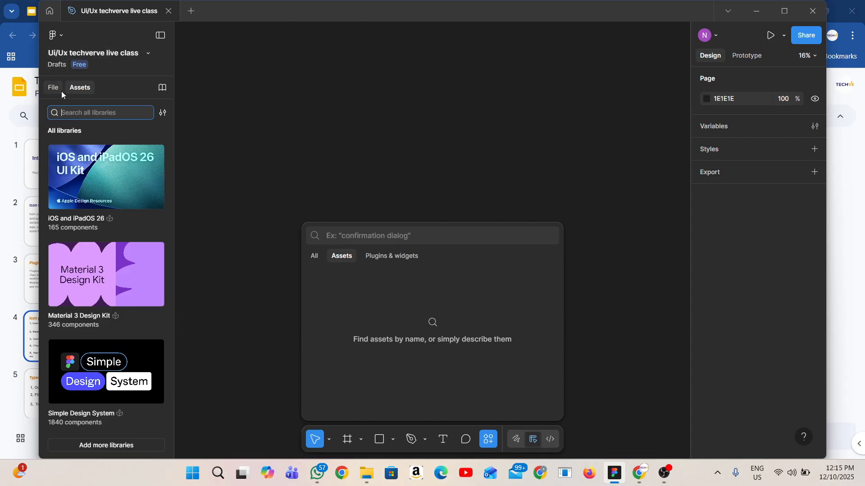
Search the plugins and widgets for "unsplash" and save the Unsplash plugin
{"action": "left_click", "coordinate": [60, 91]}
{"action": "left_click", "coordinate": [403, 258]}
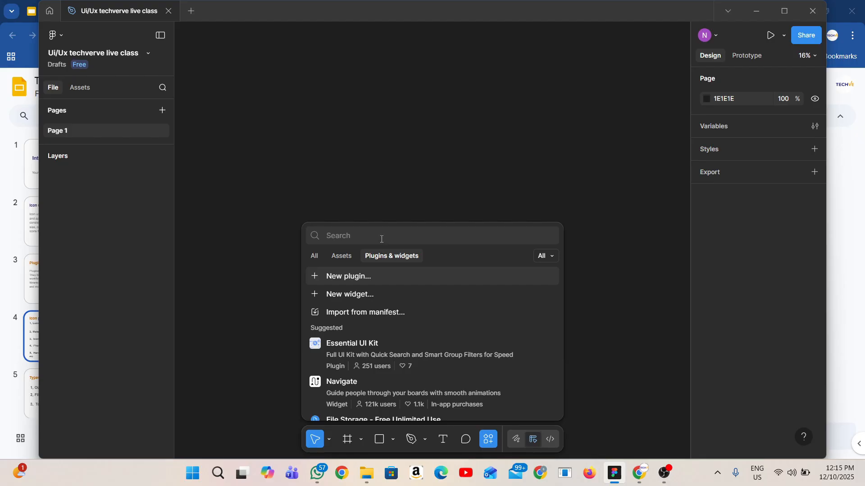
{"action": "type", "text": "unsplash"}
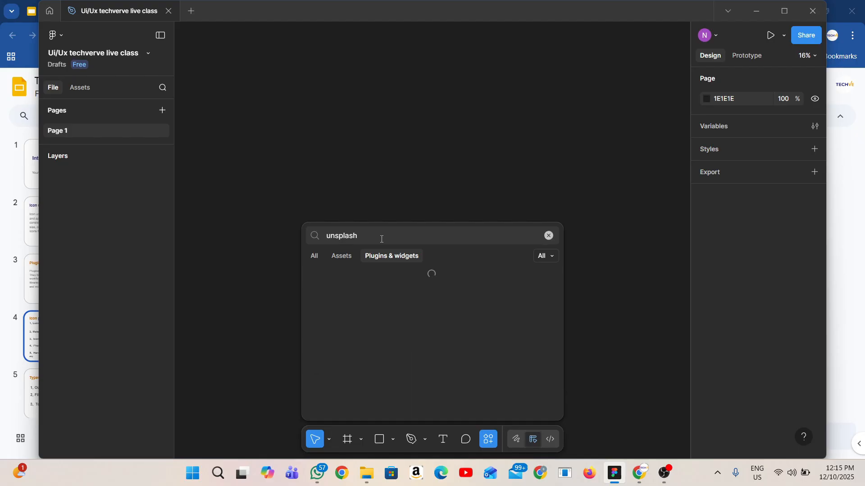
{"action": "left_click", "coordinate": [416, 293]}
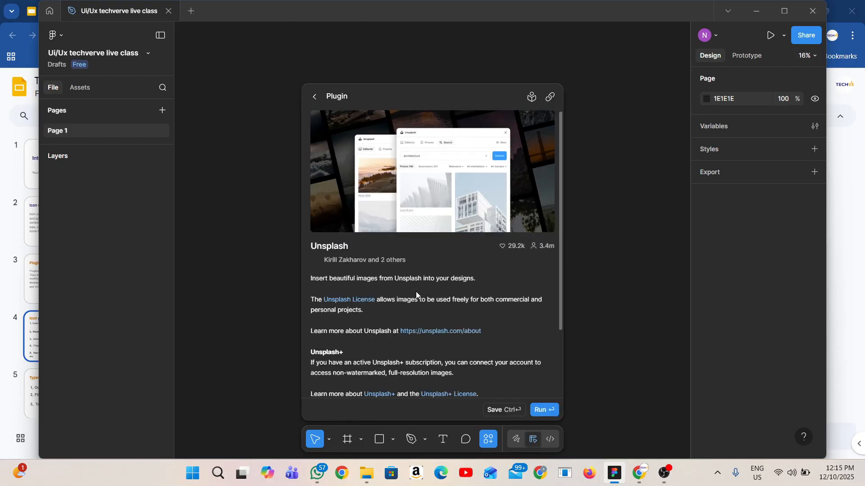
{"action": "scroll", "coordinate": [495, 284], "scroll_direction": "down", "scroll_amount": 3}
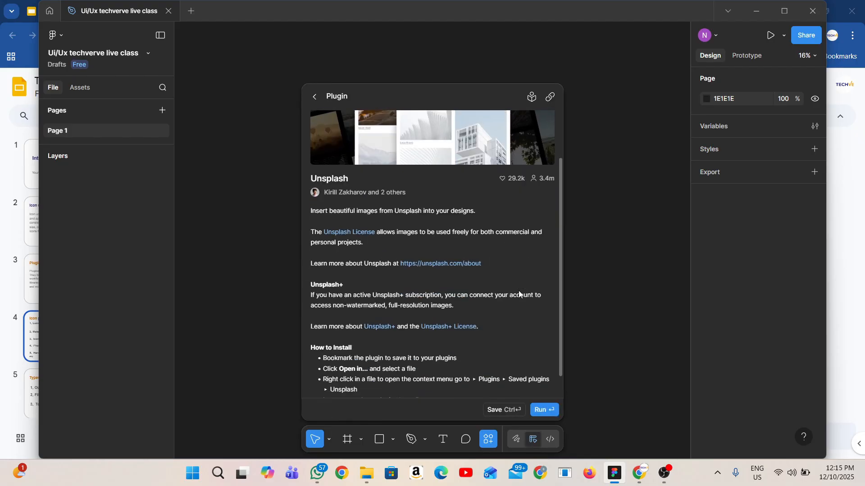
{"action": "left_click", "coordinate": [520, 408]}
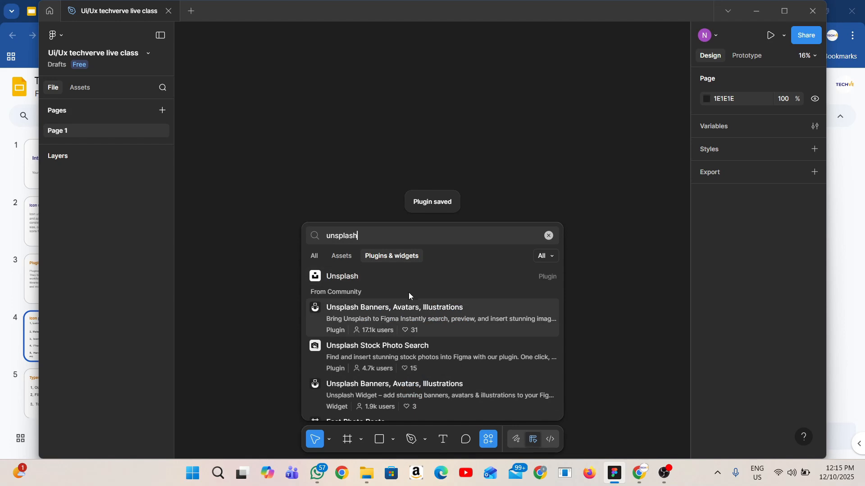
Run the Unsplash plugin, insert the glowing spiral Christmas tree image, and move the plugin window off it
{"action": "left_click", "coordinate": [403, 277]}
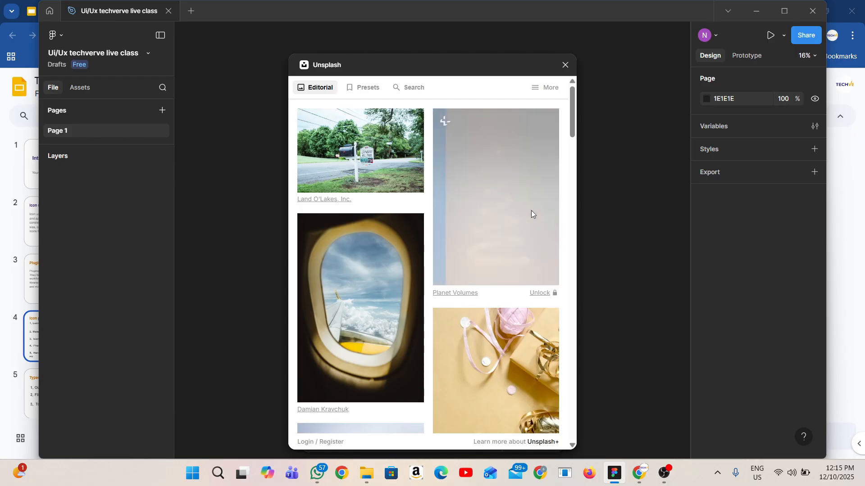
{"action": "left_click", "coordinate": [531, 210]}
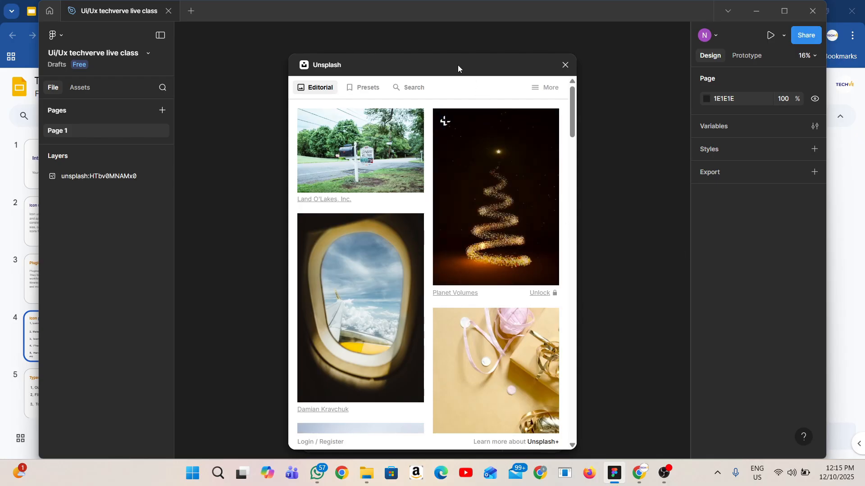
{"action": "left_click_drag", "start_coordinate": [458, 68], "coordinate": [208, 116]}
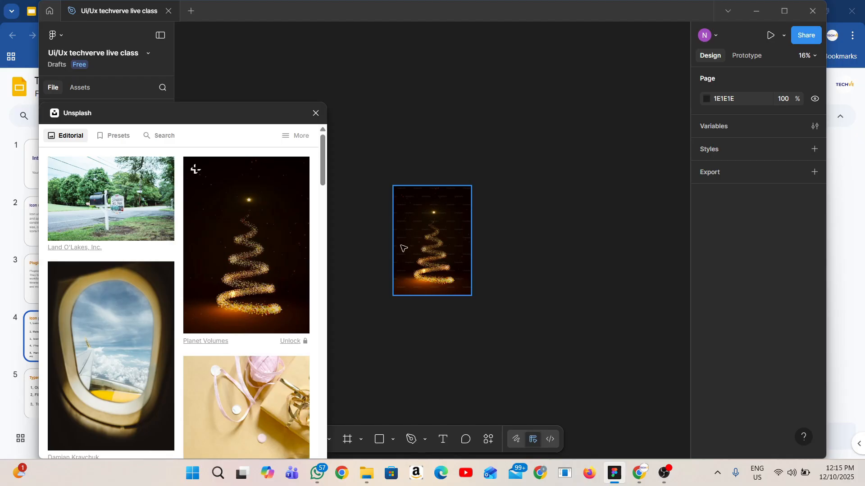
{"action": "scroll", "coordinate": [398, 236], "scroll_direction": "up", "scroll_amount": 5}
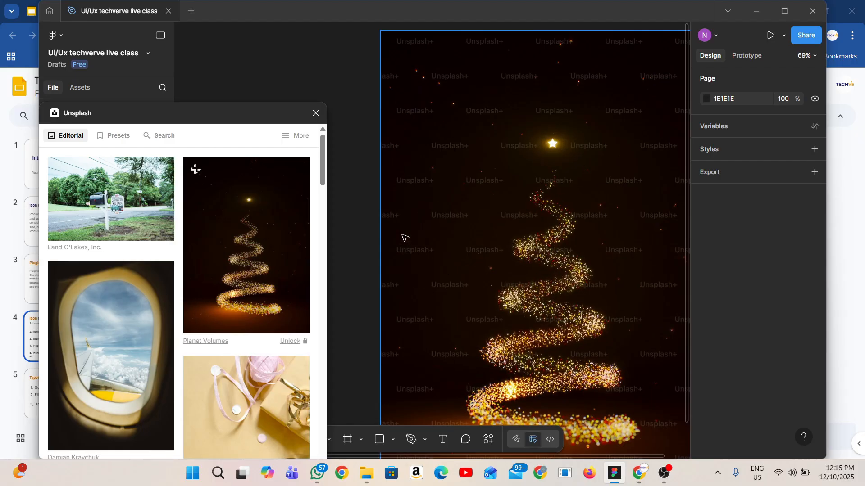
{"action": "scroll", "coordinate": [404, 238], "scroll_direction": "down", "scroll_amount": 1}
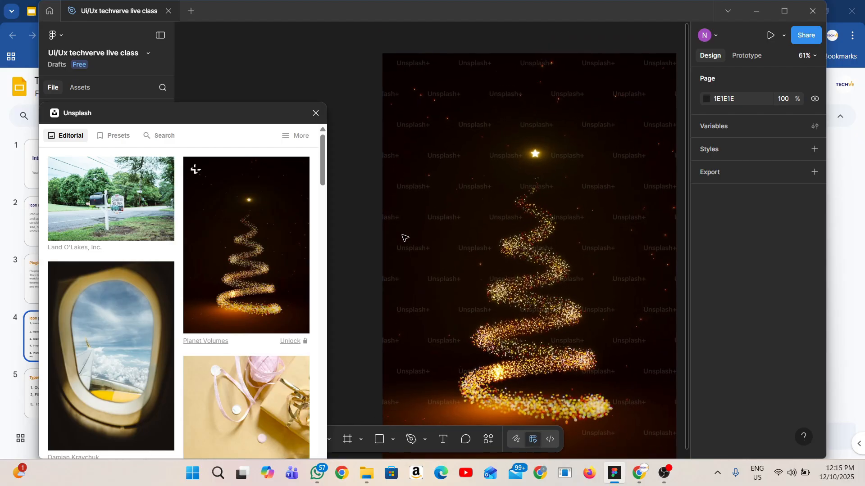
Insert the airplane window photo from the Unsplash editorial images onto the canvas
{"action": "scroll", "coordinate": [182, 186], "scroll_direction": "down", "scroll_amount": 4}
{"action": "scroll", "coordinate": [139, 291], "scroll_direction": "up", "scroll_amount": 3}
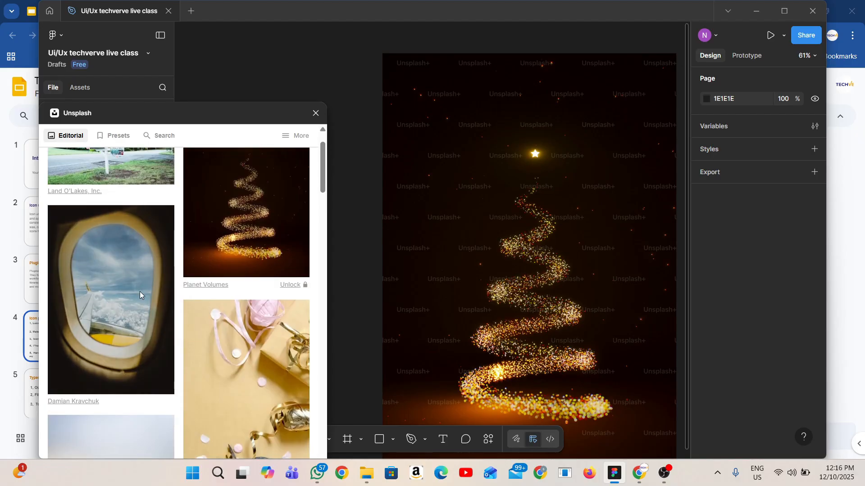
{"action": "left_click", "coordinate": [145, 279]}
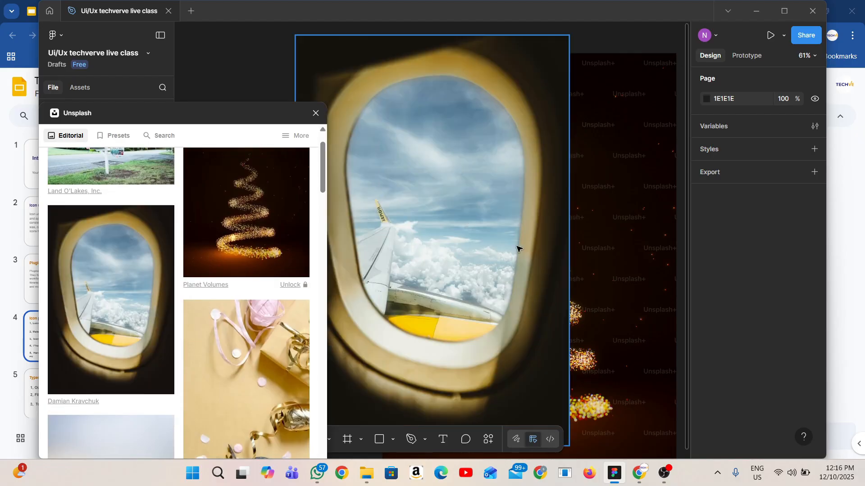
Place the airplane window photo beside the Christmas tree image and select the tree image with the plugin window moved aside
{"action": "scroll", "coordinate": [517, 247], "scroll_direction": "down", "scroll_amount": 3}
{"action": "scroll", "coordinate": [518, 247], "scroll_direction": "down", "scroll_amount": 3}
{"action": "left_click_drag", "start_coordinate": [501, 216], "coordinate": [619, 215]}
{"action": "left_click", "coordinate": [368, 215]}
{"action": "left_click_drag", "start_coordinate": [239, 120], "coordinate": [217, 437]}
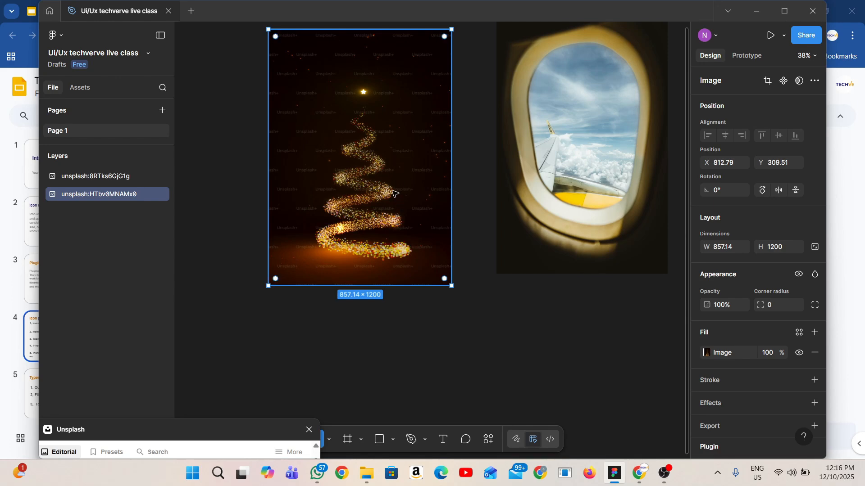
Create a new Figma Make file and submit the Christmas tree image with the prompt "Give me the promt to generate this exact image"
{"action": "left_click", "coordinate": [50, 11]}
{"action": "left_click", "coordinate": [750, 35]}
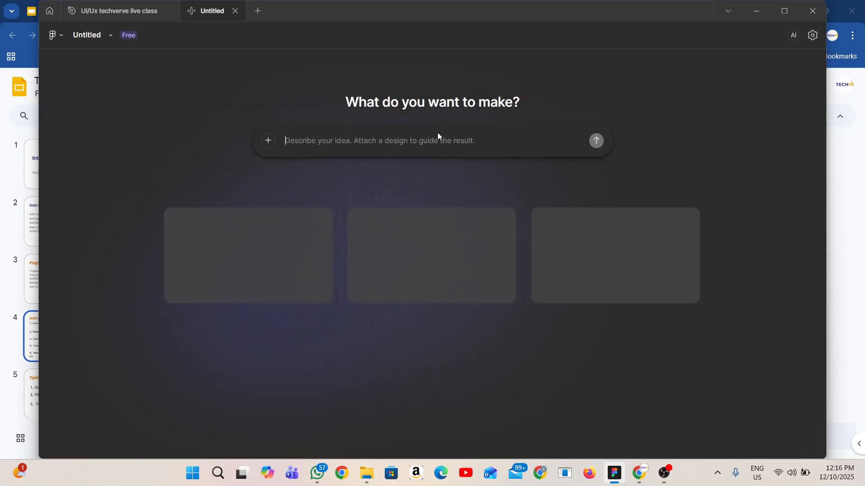
{"action": "type", "text": "Give me the"}
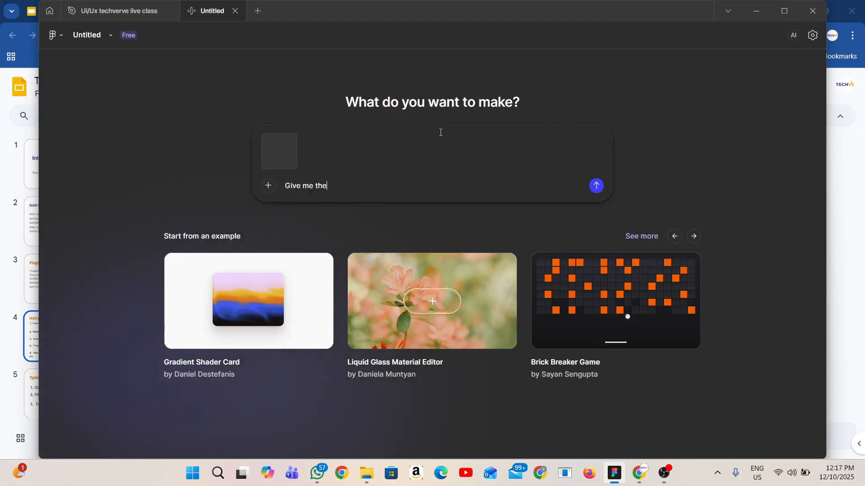
{"action": "type", "text": " promt to"}
{"action": "type", "text": " gen"}
{"action": "key", "text": "BackSpace"}
{"action": "type", "text": "enerate this exact image"}
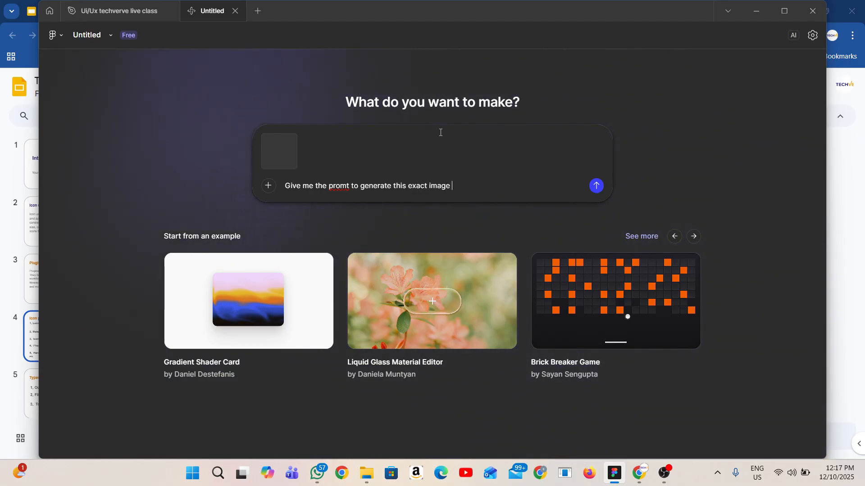
{"action": "key", "text": "Return"}
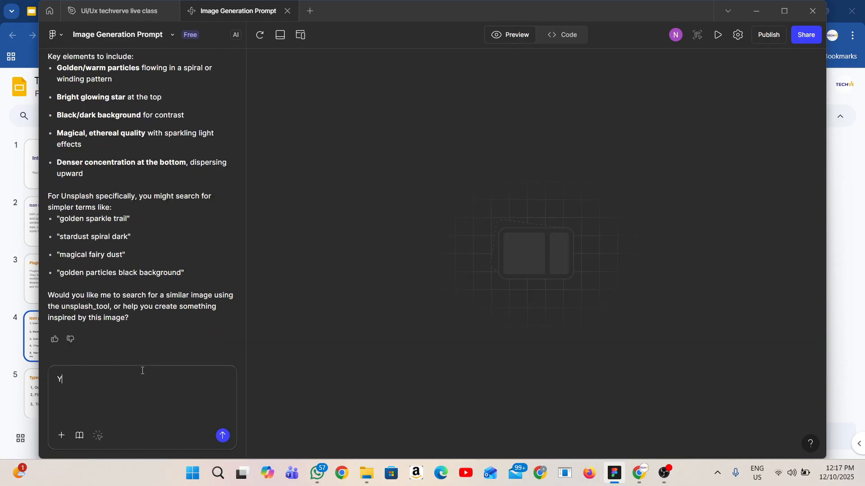
Select the text of the assistant's answer, then reply to it with "Yes generate for me\"
{"action": "key", "text": "ctrl+a"}
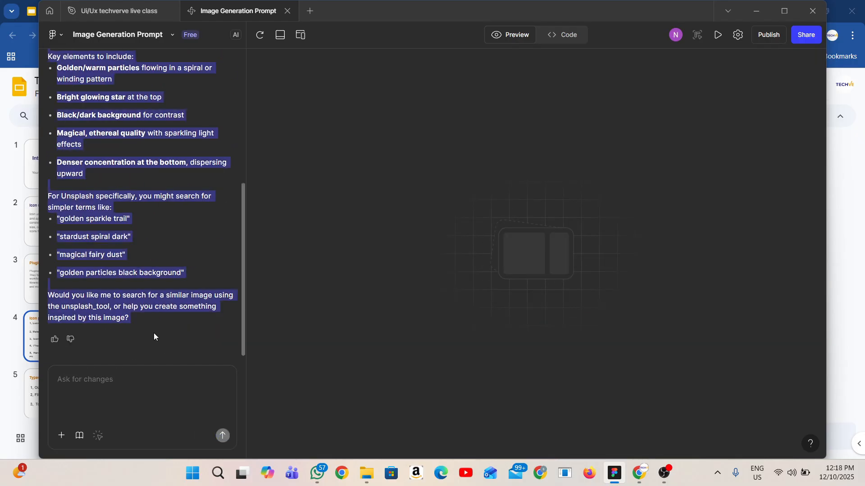
{"action": "left_click_drag", "start_coordinate": [154, 337], "coordinate": [169, 282]}
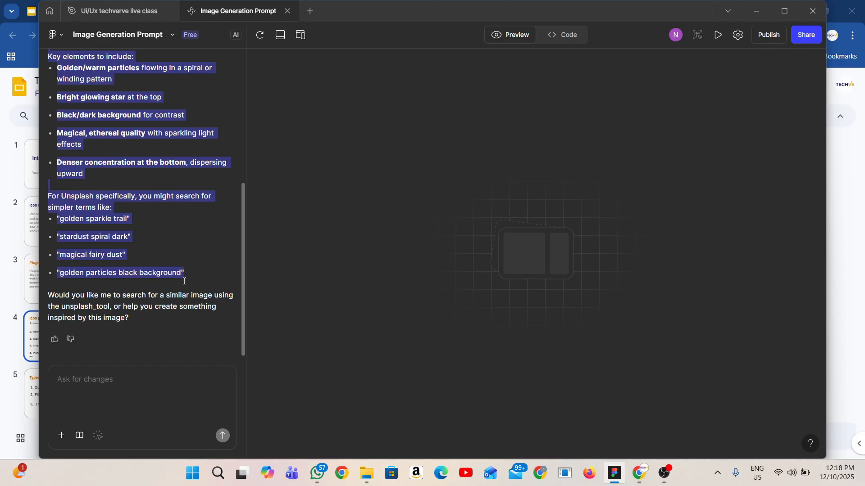
{"action": "left_click", "coordinate": [163, 390]}
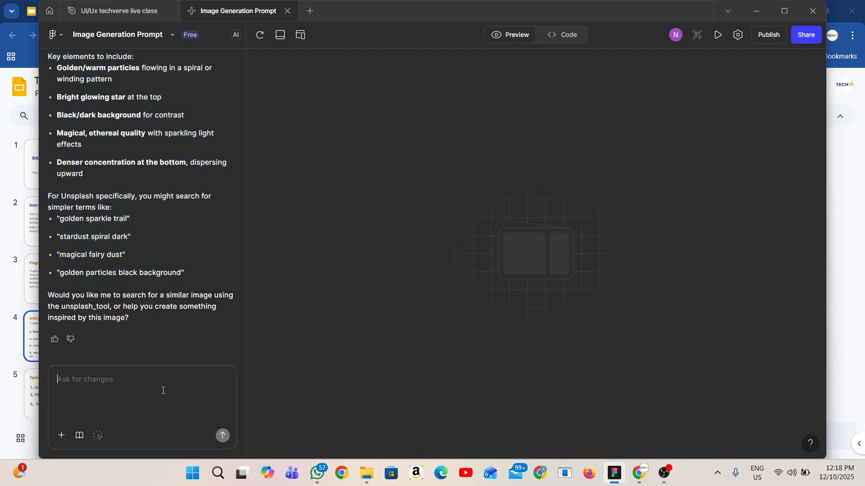
{"action": "type", "text": "Yes generate for me"}
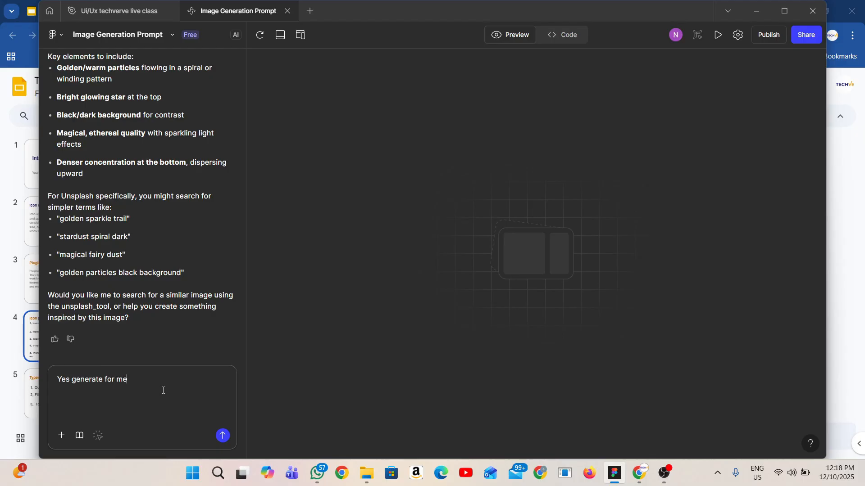
{"action": "type", "text": "\\"}
{"action": "key", "text": "Return"}
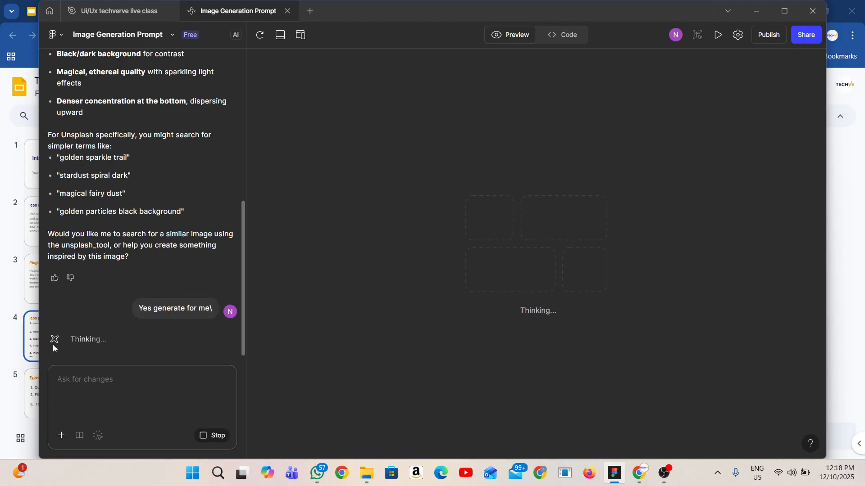
Switch to Chrome, close the unneeded tabs, and search for "whisk ai" in a new tab to open the Whisk site
{"action": "key", "text": "alt+Tab"}
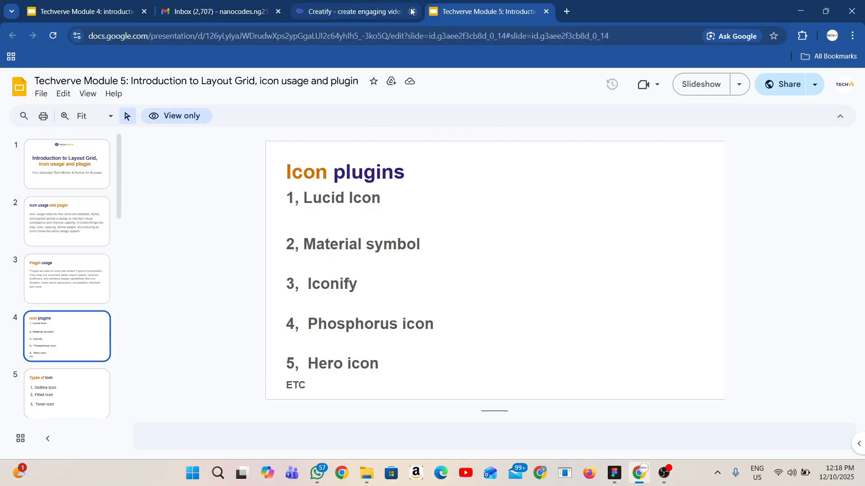
{"action": "left_click", "coordinate": [411, 12]}
{"action": "left_click", "coordinate": [166, 12]}
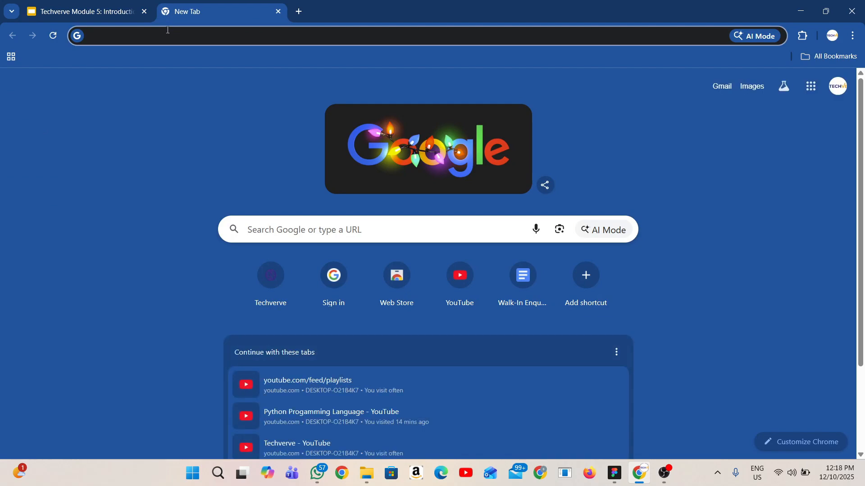
{"action": "left_click", "coordinate": [167, 30]}
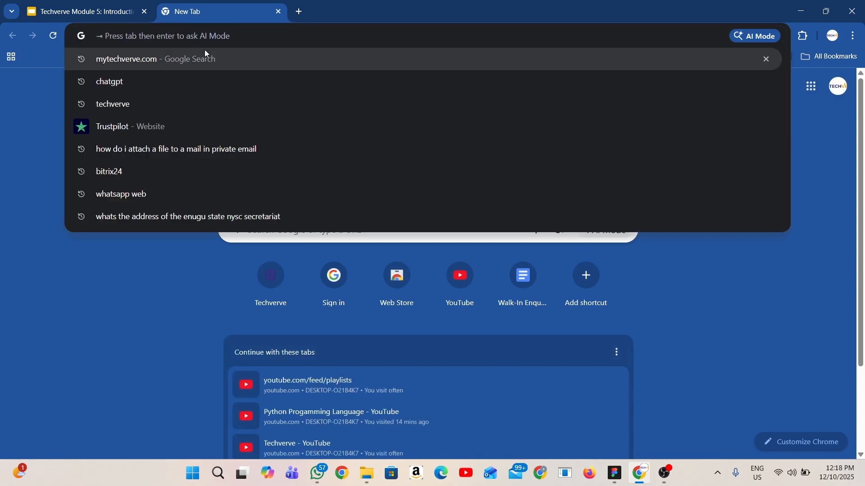
{"action": "type", "text": "whis"}
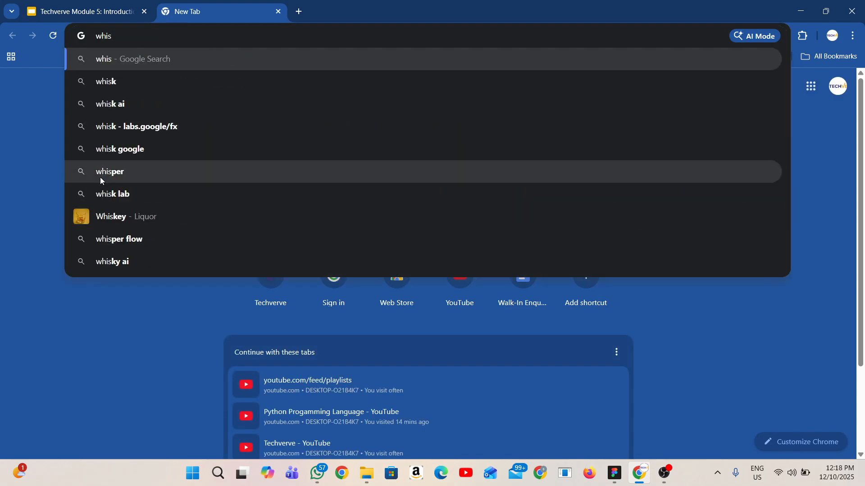
{"action": "left_click", "coordinate": [119, 109]}
{"action": "left_click", "coordinate": [154, 191]}
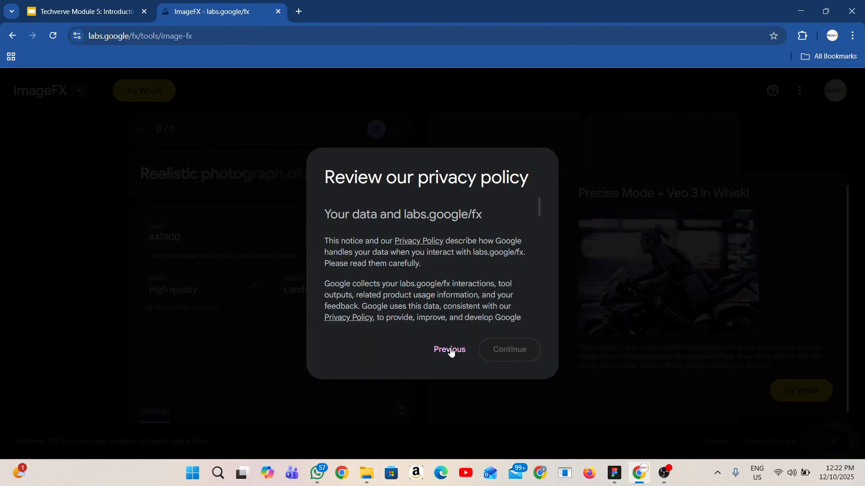
Try signing in to Whisk with Google, sign out at the creativity tools dialog, and close the tab
{"action": "left_click", "coordinate": [450, 351]}
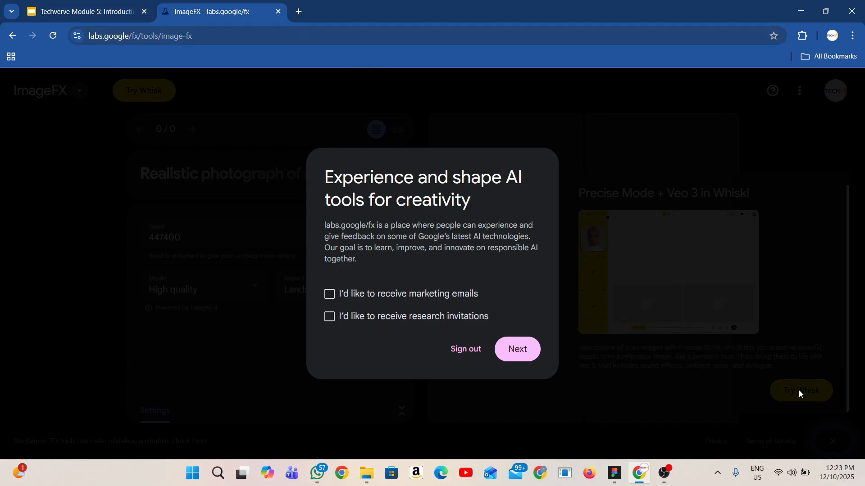
{"action": "left_click", "coordinate": [456, 348]}
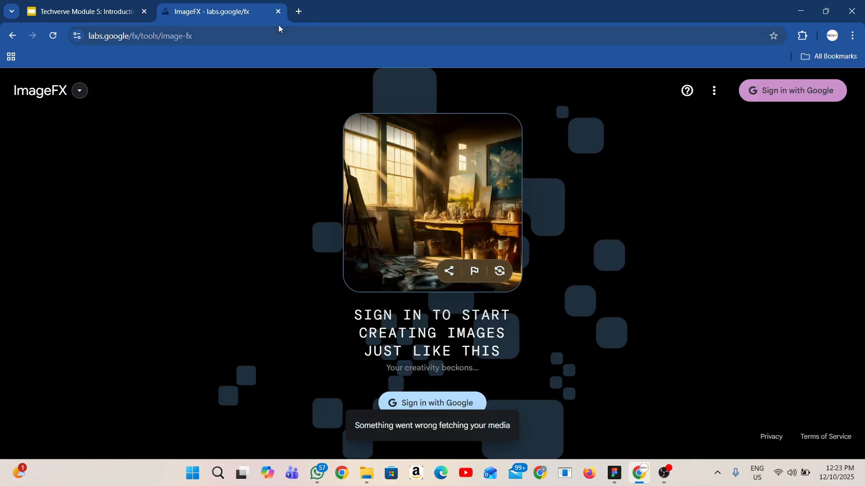
{"action": "left_click", "coordinate": [279, 13]}
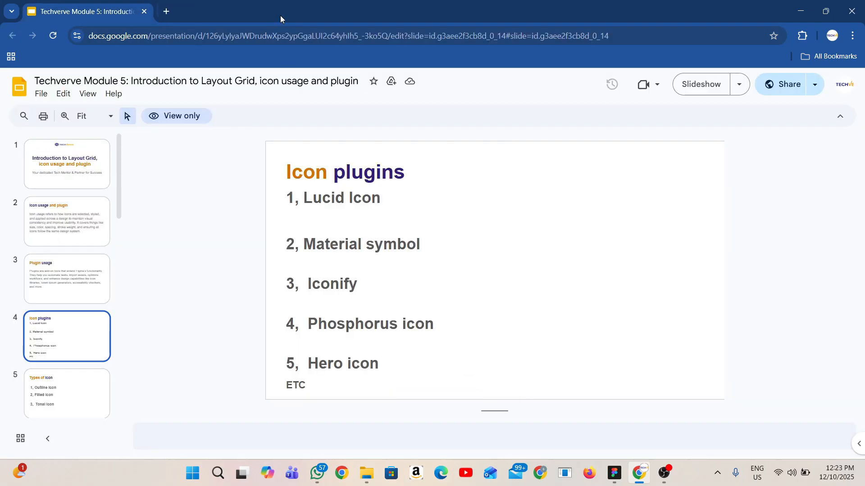
Switch back to Figma and send the Make chat the request "give me the image here"
{"action": "left_click", "coordinate": [615, 473]}
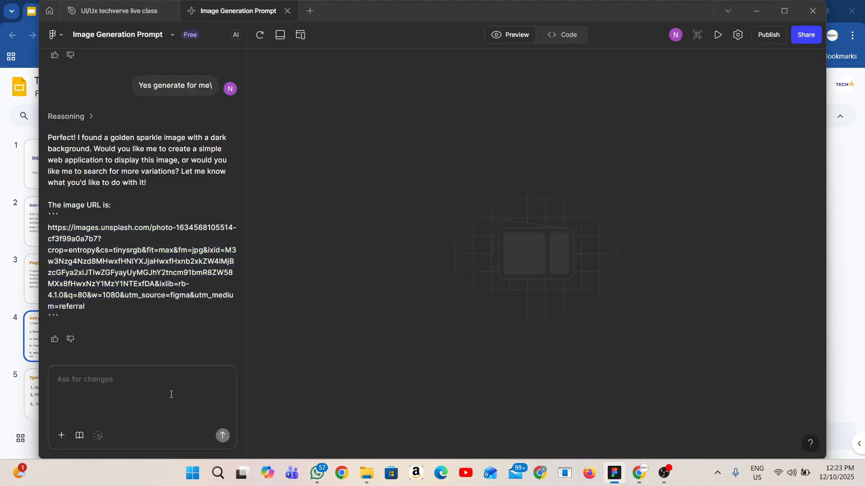
{"action": "type", "text": "givde me"}
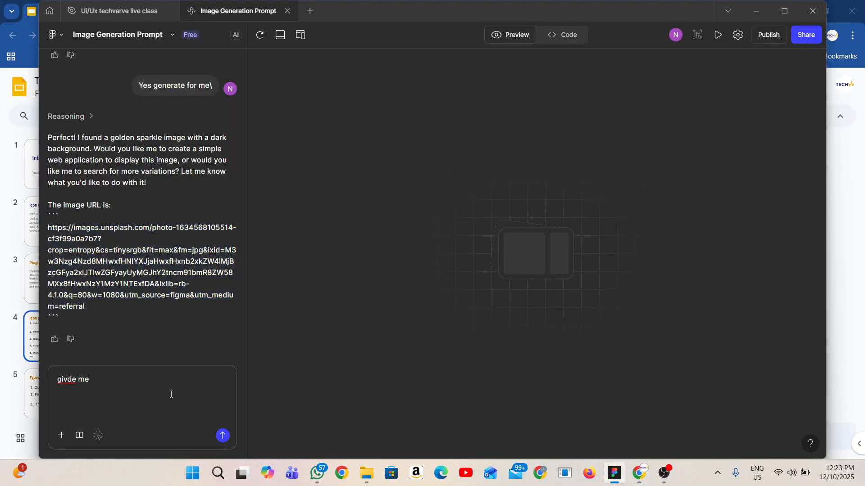
{"action": "key", "text": "BackSpace"}
{"action": "key", "text": "BackSpace"}
{"action": "key", "text": "BackSpace"}
{"action": "key", "text": "BackSpace"}
{"action": "key", "text": "BackSpace"}
{"action": "type", "text": "e me the image here"}
{"action": "key", "text": "Return"}
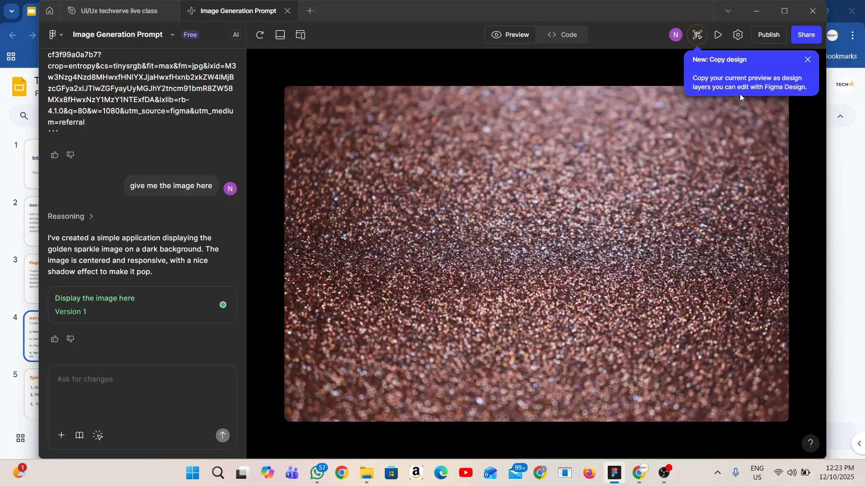
Try to copy the generated preview as design layers and dismiss the Professional plan upgrade offer
{"action": "left_click", "coordinate": [697, 38]}
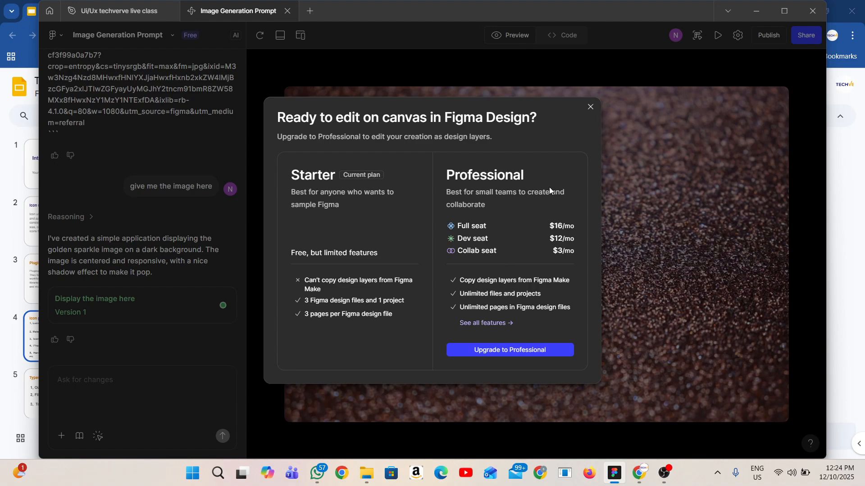
{"action": "left_click", "coordinate": [590, 109]}
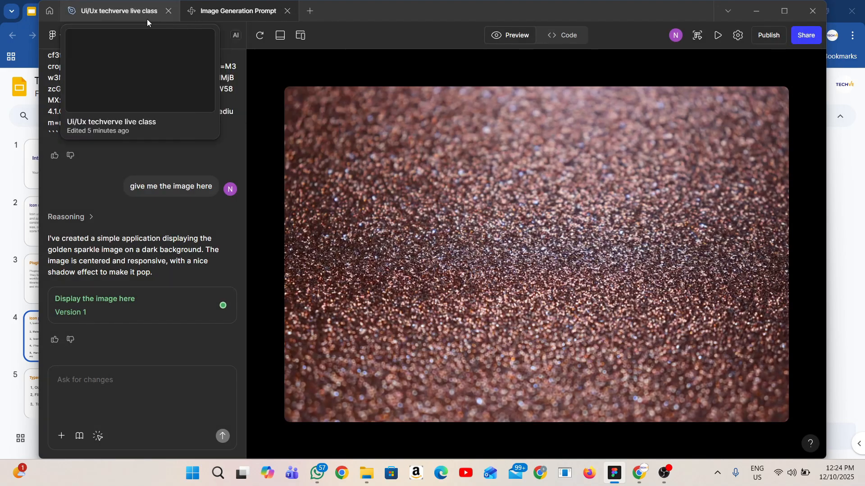
Return to the Ui/Ux techverve live class file and search the Unsplash plugin for "Christmas lights"
{"action": "left_click", "coordinate": [124, 9]}
{"action": "scroll", "coordinate": [233, 220], "scroll_direction": "down", "scroll_amount": 10}
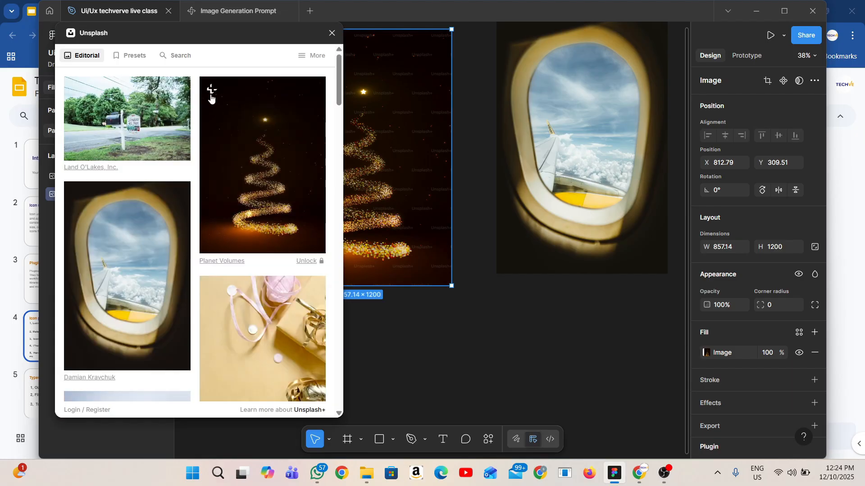
{"action": "left_click", "coordinate": [131, 55]}
{"action": "left_click_drag", "start_coordinate": [233, 27], "coordinate": [225, 169]}
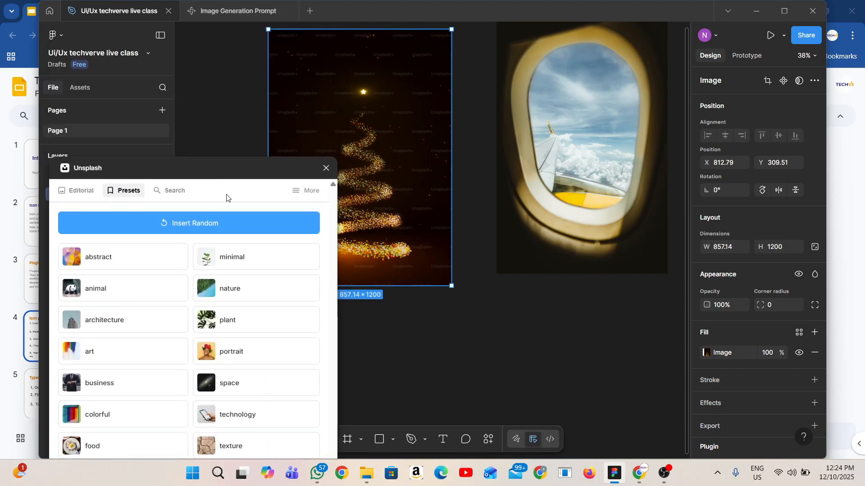
{"action": "left_click", "coordinate": [171, 192]}
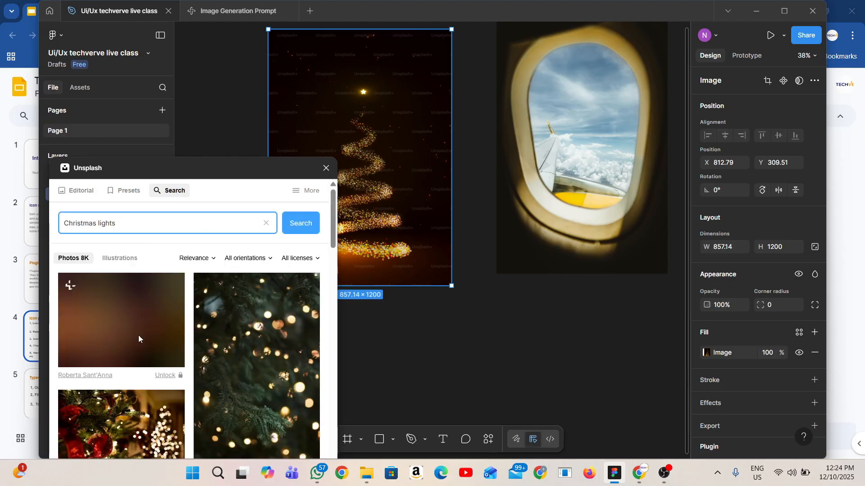
{"action": "scroll", "coordinate": [139, 335], "scroll_direction": "down", "scroll_amount": 3}
{"action": "scroll", "coordinate": [462, 420], "scroll_direction": "down", "scroll_amount": 5}
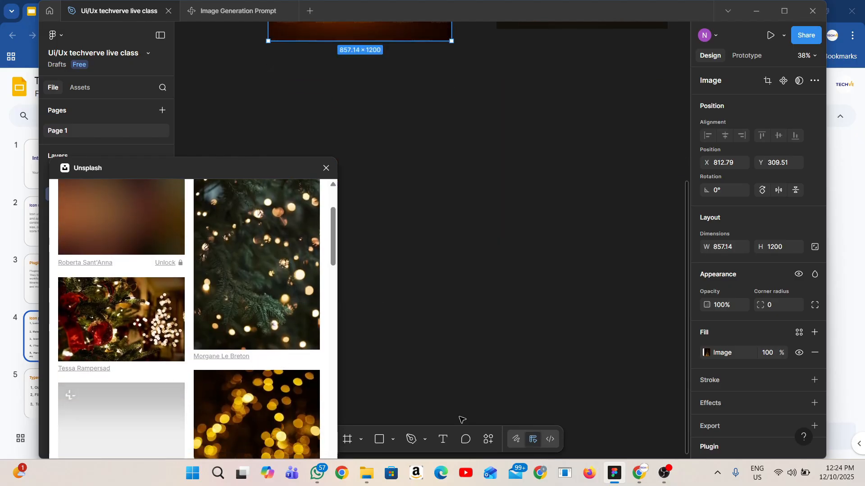
Draw a frame about 1022 × 1301 on the empty canvas below the two images and shift it slightly upward
{"action": "left_click", "coordinate": [347, 440]}
{"action": "mouse_move", "coordinate": [421, 144]}
{"action": "left_mouse_down"}
{"action": "mouse_move", "coordinate": [588, 191]}
{"action": "mouse_move", "coordinate": [653, 421]}
{"action": "mouse_move", "coordinate": [645, 424]}
{"action": "left_mouse_up"}
{"action": "left_click_drag", "start_coordinate": [507, 201], "coordinate": [509, 169]}
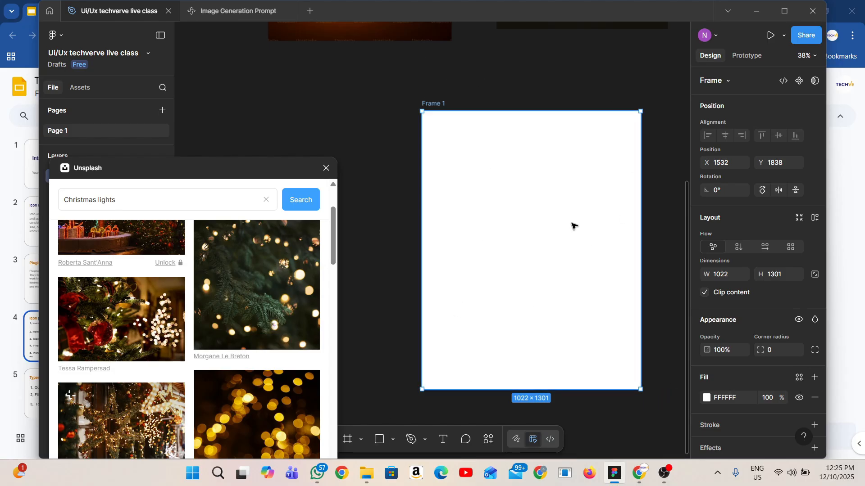
{"action": "key", "text": "Escape"}
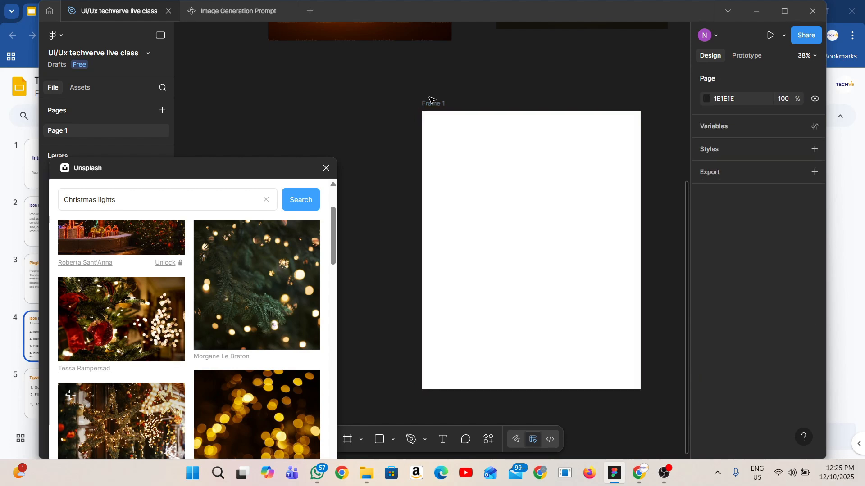
Fill the new frame with the Unsplash photo of a lit Christmas tree with a red ornament, and deselect it
{"action": "double_click", "coordinate": [430, 103]}
{"action": "left_click", "coordinate": [458, 133]}
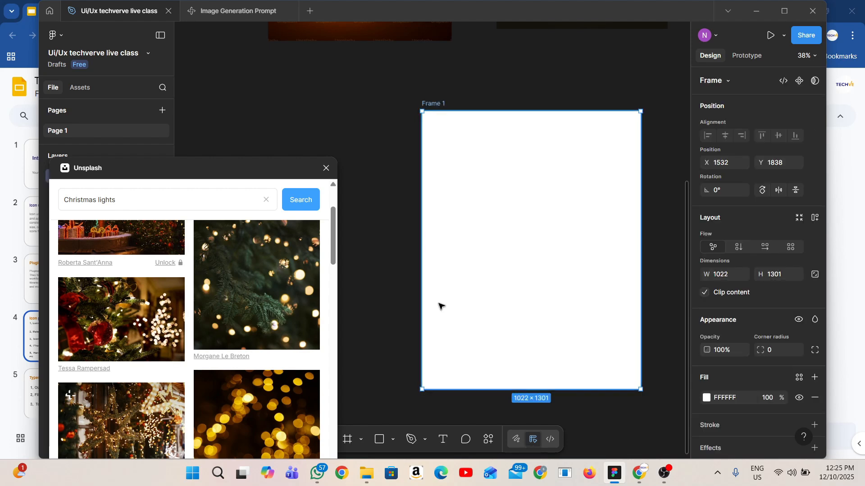
{"action": "left_click", "coordinate": [109, 340]}
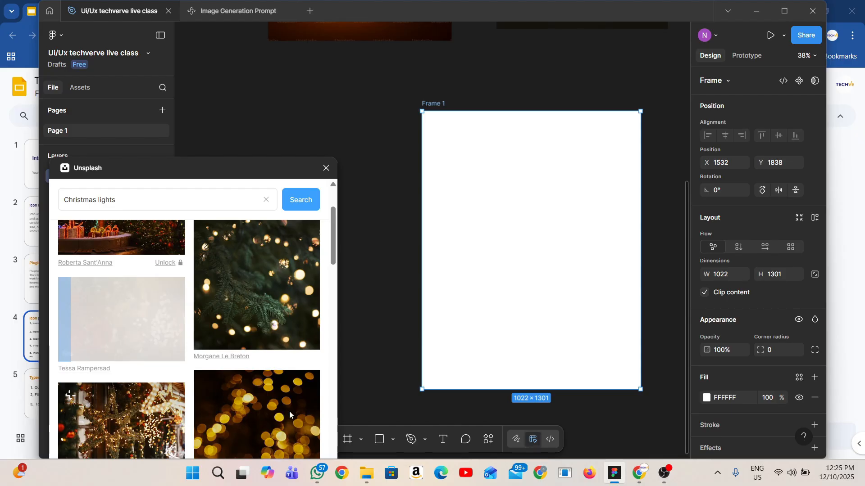
{"action": "scroll", "coordinate": [187, 356], "scroll_direction": "down", "scroll_amount": 5}
{"action": "scroll", "coordinate": [189, 358], "scroll_direction": "up", "scroll_amount": 2}
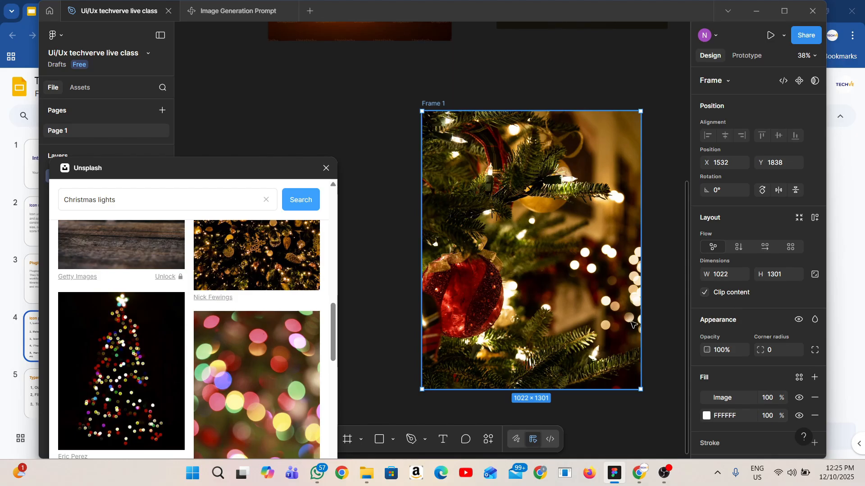
{"action": "scroll", "coordinate": [637, 324], "scroll_direction": "up", "scroll_amount": 3}
{"action": "scroll", "coordinate": [645, 286], "scroll_direction": "down", "scroll_amount": 6}
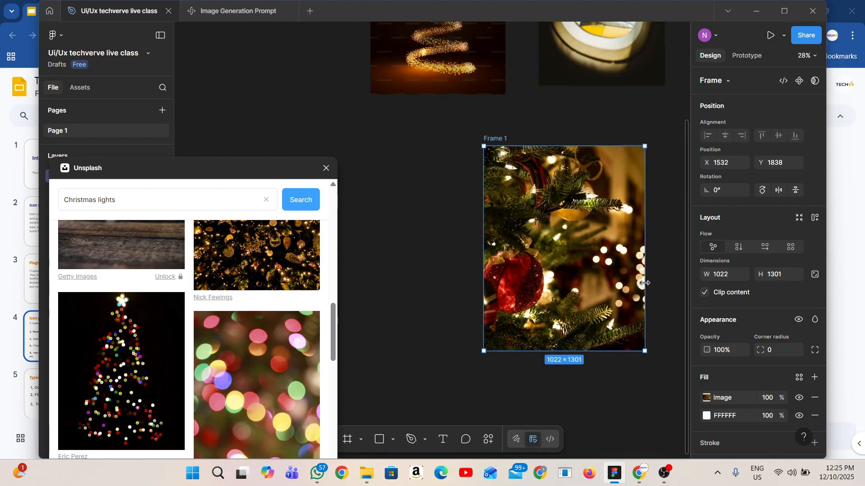
{"action": "key", "text": "super"}
{"action": "left_click", "coordinate": [680, 267]}
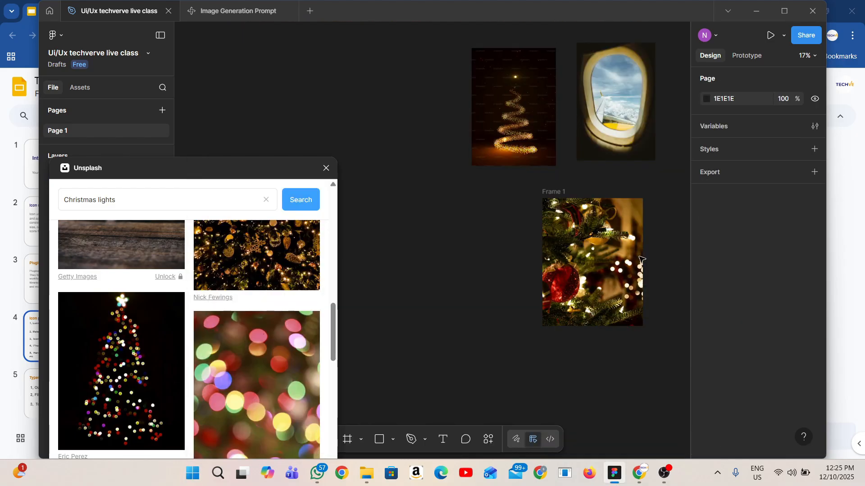
Duplicate the red ornament frame to its left and fill the copy with the photo of a house covered in lights
{"action": "left_click", "coordinate": [619, 264]}
{"action": "left_click_drag", "start_coordinate": [619, 263], "coordinate": [492, 264], "text": "alt"}
{"action": "scroll", "coordinate": [174, 359], "scroll_direction": "down", "scroll_amount": 5}
{"action": "scroll", "coordinate": [174, 358], "scroll_direction": "up", "scroll_amount": 1}
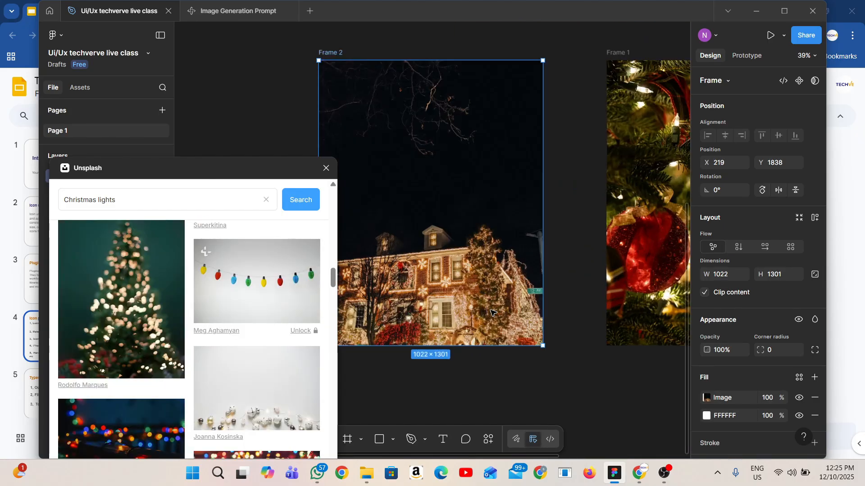
{"action": "scroll", "coordinate": [487, 313], "scroll_direction": "up", "scroll_amount": 2}
{"action": "scroll", "coordinate": [488, 313], "scroll_direction": "down", "scroll_amount": 4}
{"action": "scroll", "coordinate": [490, 315], "scroll_direction": "down", "scroll_amount": 2}
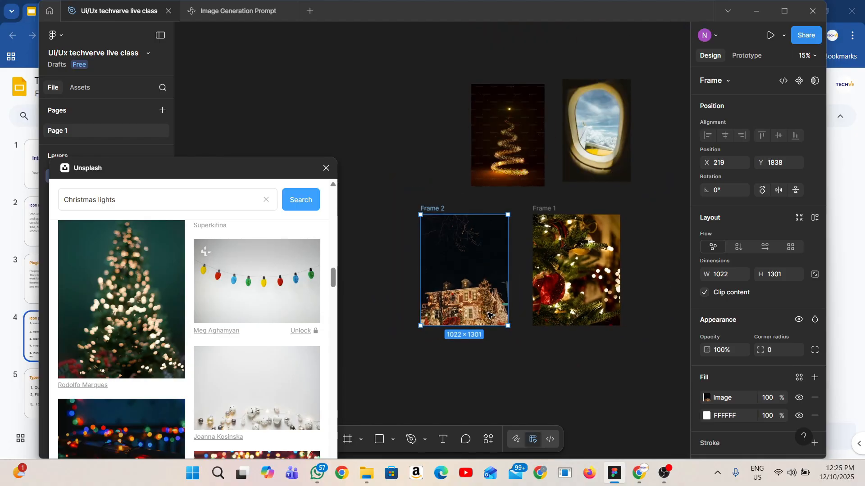
Duplicate the lit house frame directly below it and fill the copy with the dark green fir branches photo
{"action": "scroll", "coordinate": [493, 294], "scroll_direction": "down", "scroll_amount": 3}
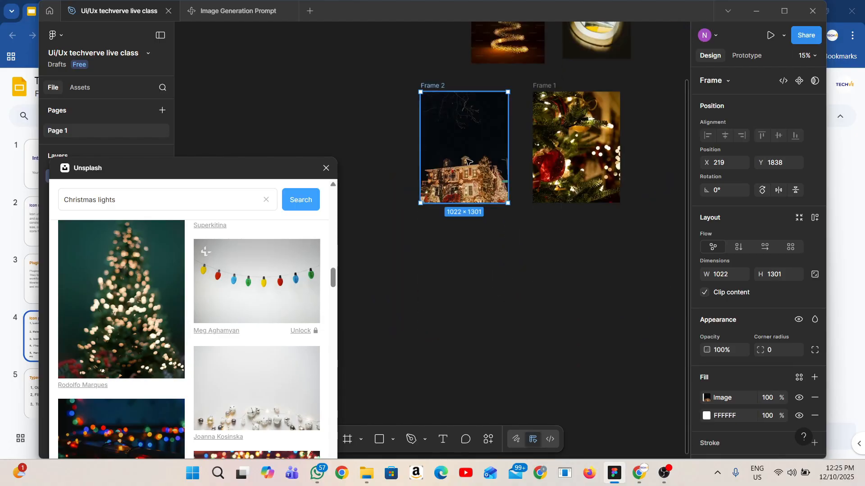
{"action": "left_click_drag", "start_coordinate": [469, 162], "coordinate": [468, 287]}
{"action": "scroll", "coordinate": [298, 369], "scroll_direction": "down", "scroll_amount": 3}
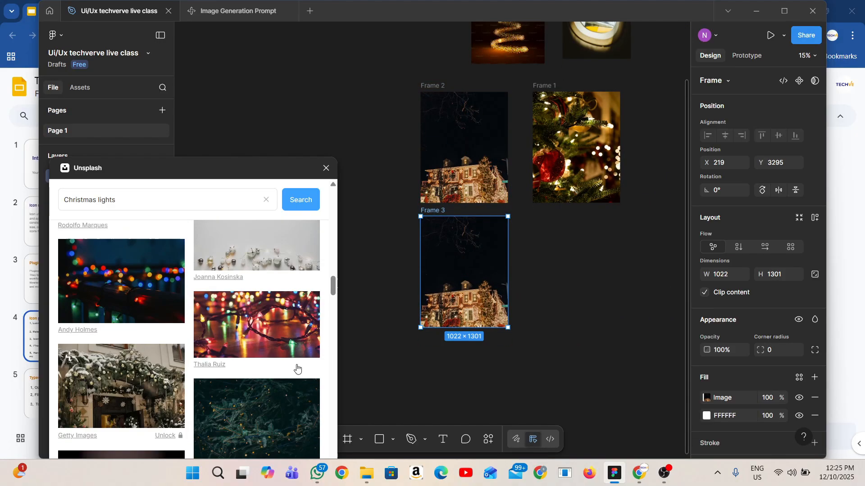
{"action": "scroll", "coordinate": [297, 368], "scroll_direction": "down", "scroll_amount": 3}
{"action": "scroll", "coordinate": [280, 357], "scroll_direction": "down", "scroll_amount": 2}
{"action": "scroll", "coordinate": [277, 358], "scroll_direction": "up", "scroll_amount": 2}
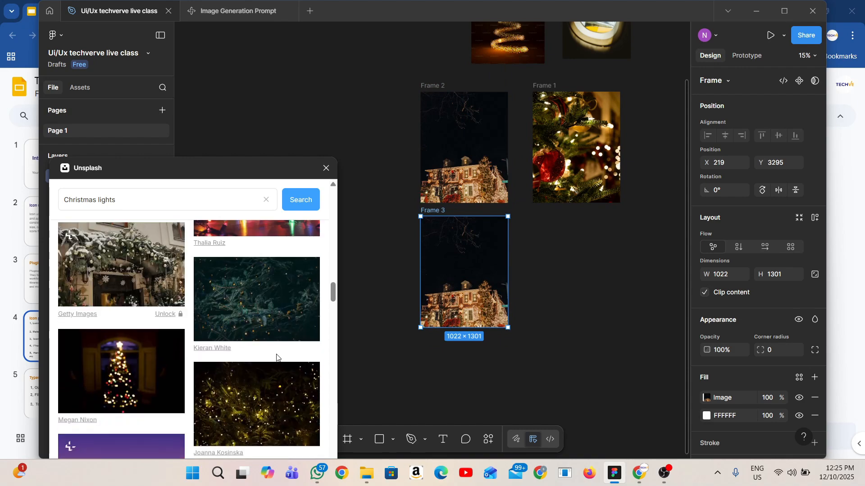
{"action": "left_click", "coordinate": [285, 321]}
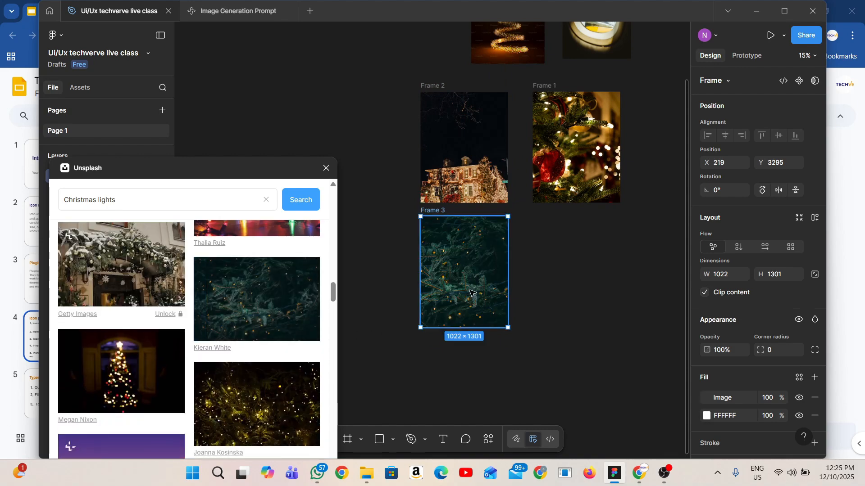
Move the fir branches frame slightly right and up to about X 415, Y 3263
{"action": "scroll", "coordinate": [470, 292], "scroll_direction": "up", "scroll_amount": 10}
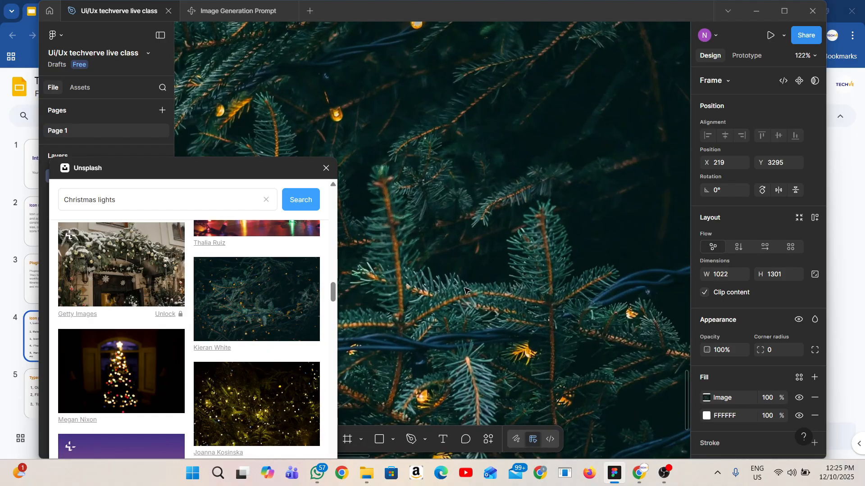
{"action": "scroll", "coordinate": [465, 290], "scroll_direction": "down", "scroll_amount": 8}
{"action": "scroll", "coordinate": [495, 288], "scroll_direction": "left", "scroll_amount": 2}
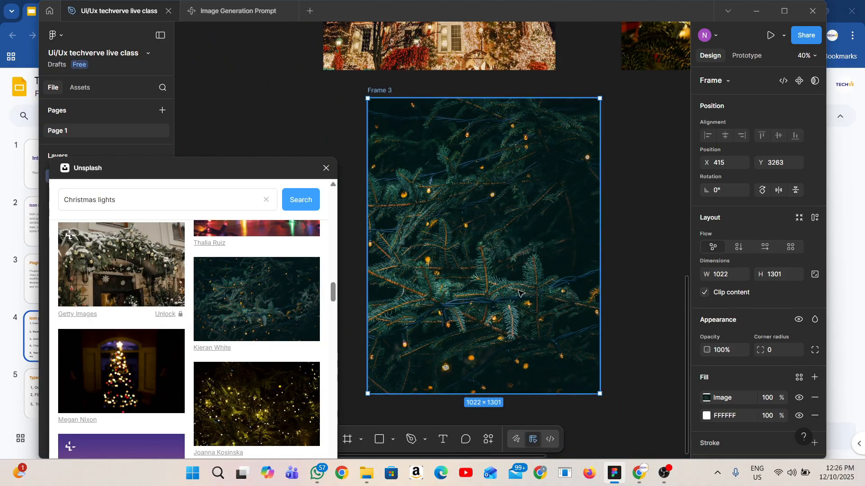
{"action": "scroll", "coordinate": [507, 297], "scroll_direction": "down", "scroll_amount": 5}
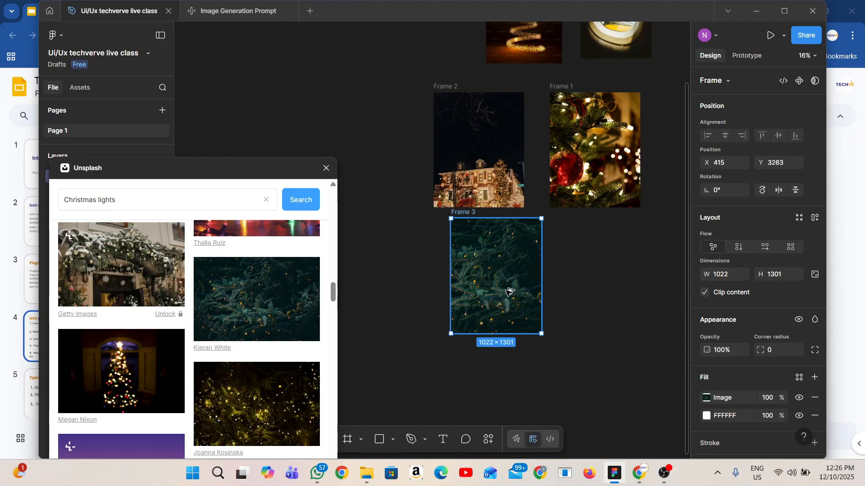
Duplicate the fir branches frame to its right and fill the copy with the night photo of a building under string lights
{"action": "left_click_drag", "start_coordinate": [502, 297], "coordinate": [607, 294]}
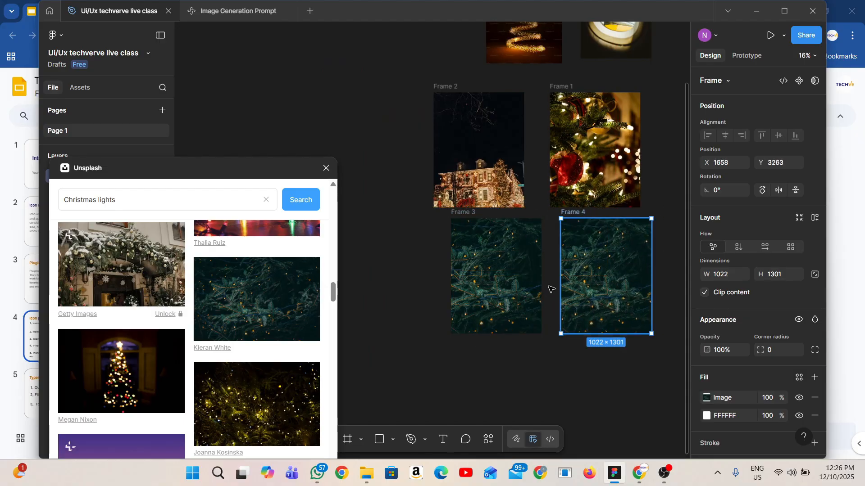
{"action": "scroll", "coordinate": [288, 392], "scroll_direction": "down", "scroll_amount": 4}
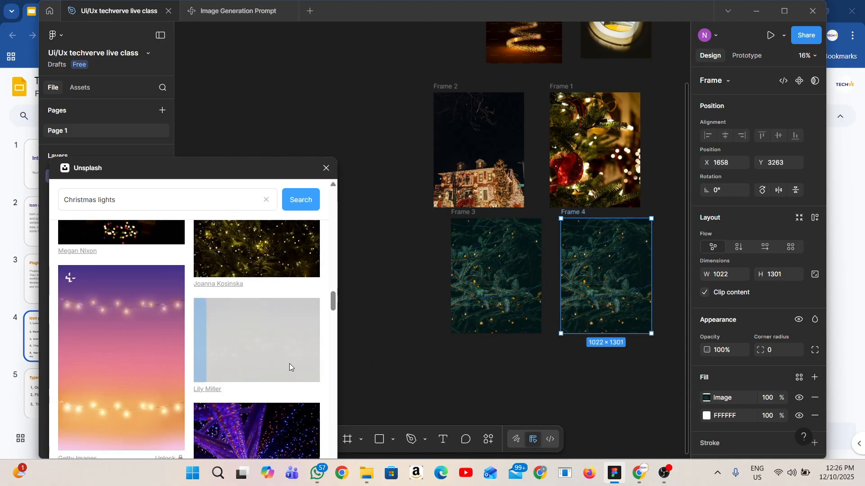
{"action": "scroll", "coordinate": [302, 372], "scroll_direction": "down", "scroll_amount": 6}
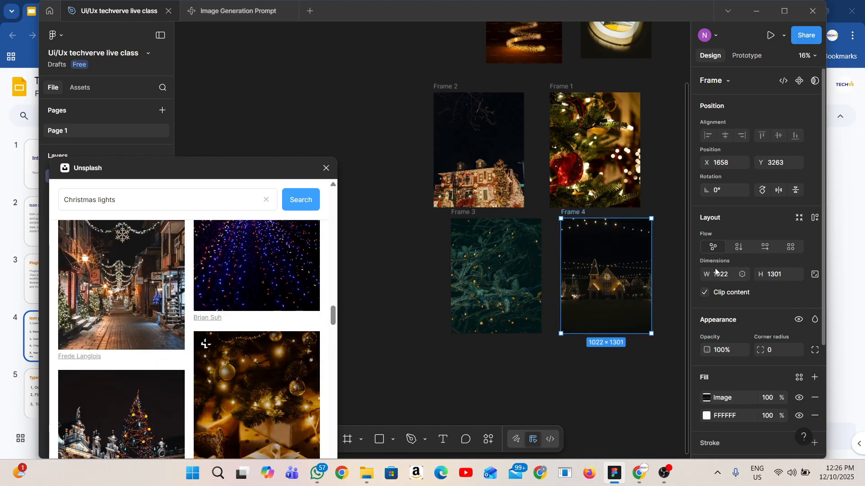
{"action": "scroll", "coordinate": [540, 198], "scroll_direction": "right", "scroll_amount": 1}
Replace the image in Frame 2 with the blue and purple lights photo, and then with the glowing star photo
{"action": "left_click", "coordinate": [478, 173]}
{"action": "left_click", "coordinate": [273, 279]}
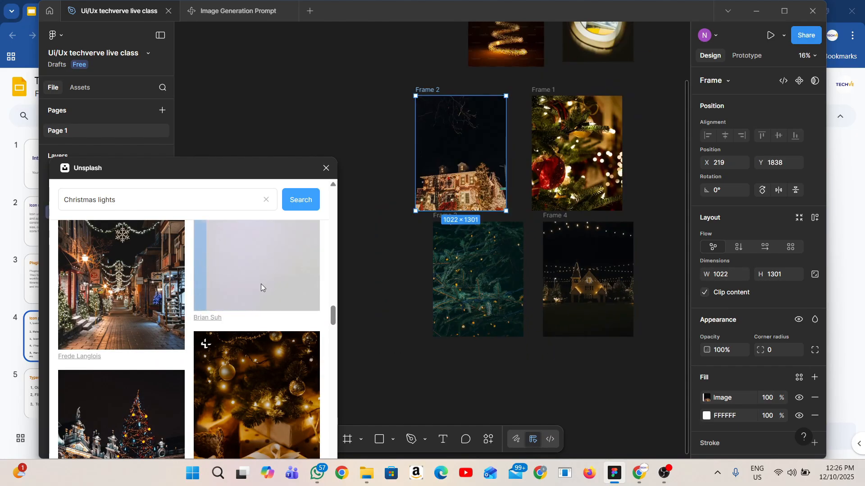
{"action": "scroll", "coordinate": [435, 244], "scroll_direction": "up", "scroll_amount": 1}
{"action": "scroll", "coordinate": [441, 164], "scroll_direction": "up", "scroll_amount": 8}
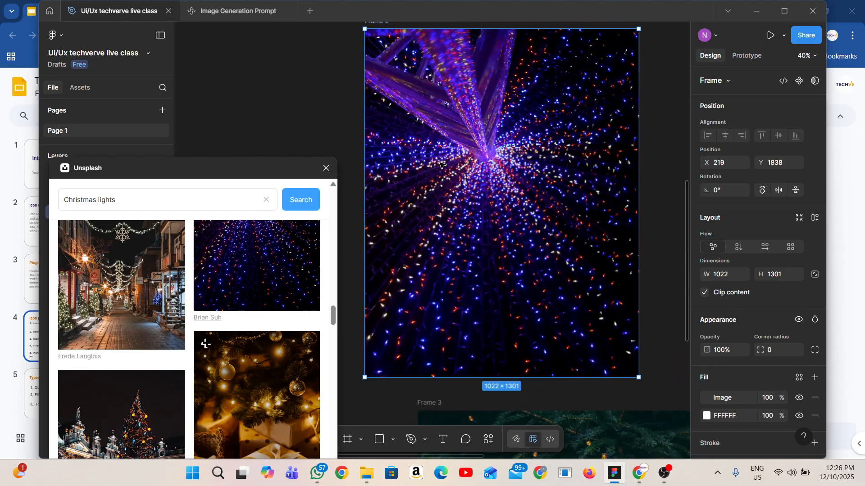
{"action": "scroll", "coordinate": [437, 166], "scroll_direction": "down", "scroll_amount": 8}
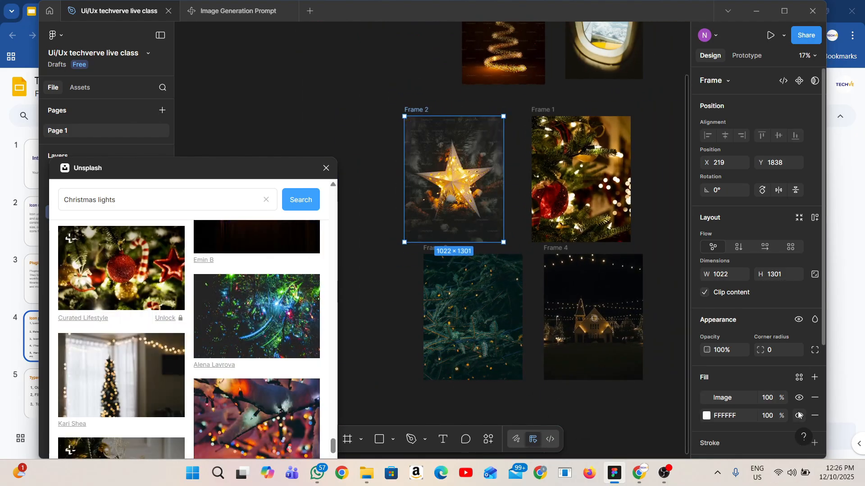
Hide the white FFFFFF fill of Frame 2 and inspect its star photo up close
{"action": "left_click", "coordinate": [799, 416]}
{"action": "scroll", "coordinate": [465, 197], "scroll_direction": "up", "scroll_amount": 4}
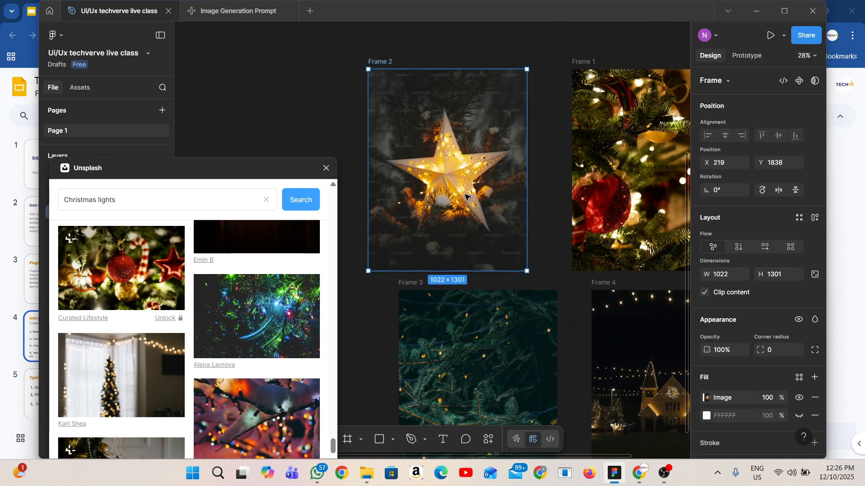
{"action": "scroll", "coordinate": [464, 196], "scroll_direction": "down", "scroll_amount": 3}
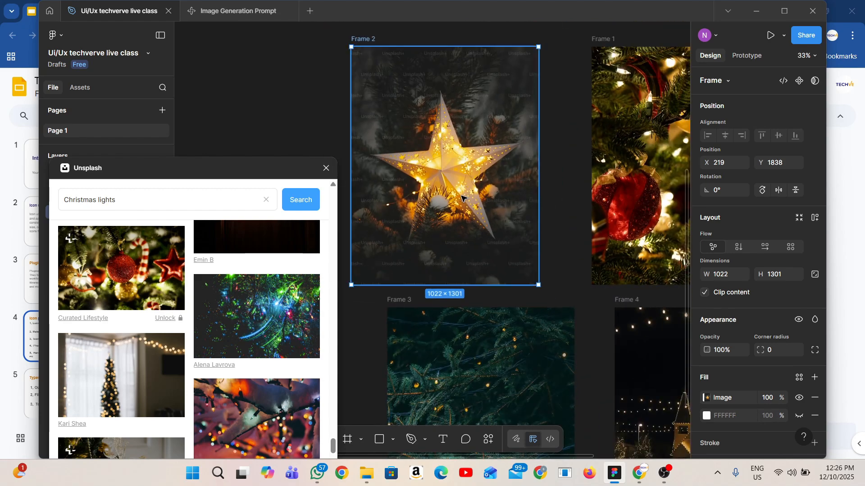
{"action": "scroll", "coordinate": [395, 141], "scroll_direction": "up", "scroll_amount": 2}
{"action": "scroll", "coordinate": [394, 141], "scroll_direction": "up", "scroll_amount": 5}
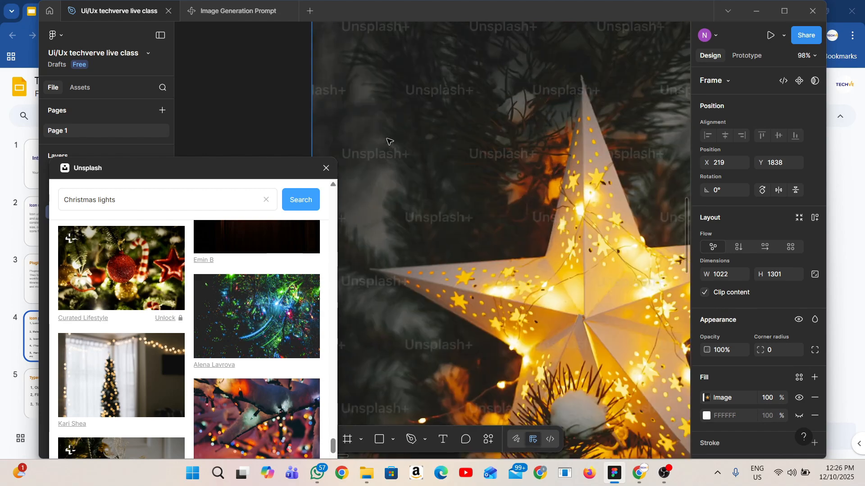
{"action": "scroll", "coordinate": [369, 176], "scroll_direction": "down", "scroll_amount": 8}
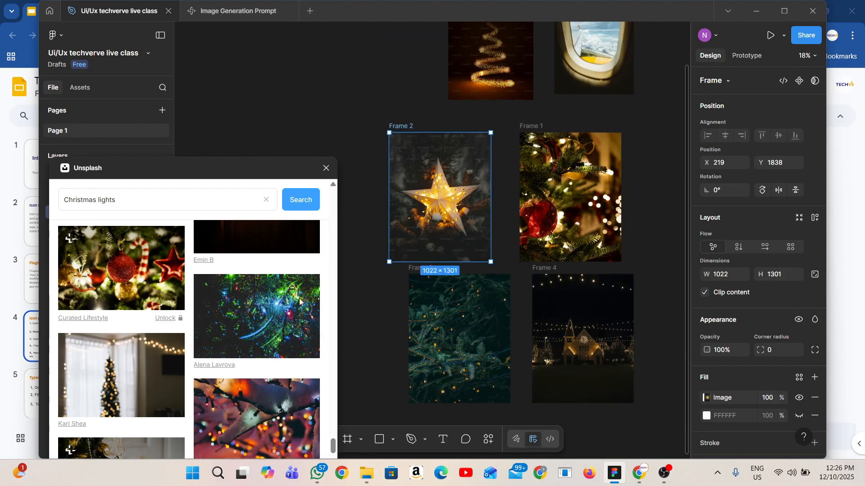
Look through more of the Christmas lights photos and close the Unsplash plugin
{"action": "scroll", "coordinate": [280, 334], "scroll_direction": "down", "scroll_amount": 4}
{"action": "scroll", "coordinate": [281, 333], "scroll_direction": "down", "scroll_amount": 4}
{"action": "scroll", "coordinate": [281, 333], "scroll_direction": "down", "scroll_amount": 6}
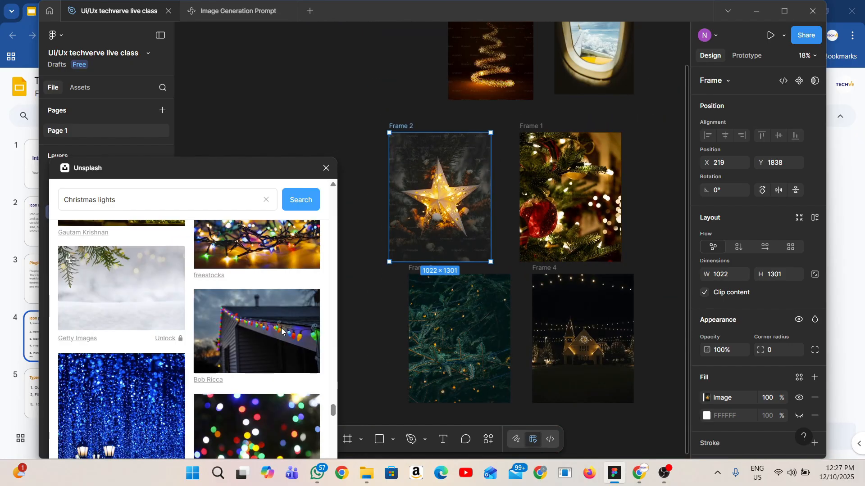
{"action": "scroll", "coordinate": [282, 330], "scroll_direction": "down", "scroll_amount": 4}
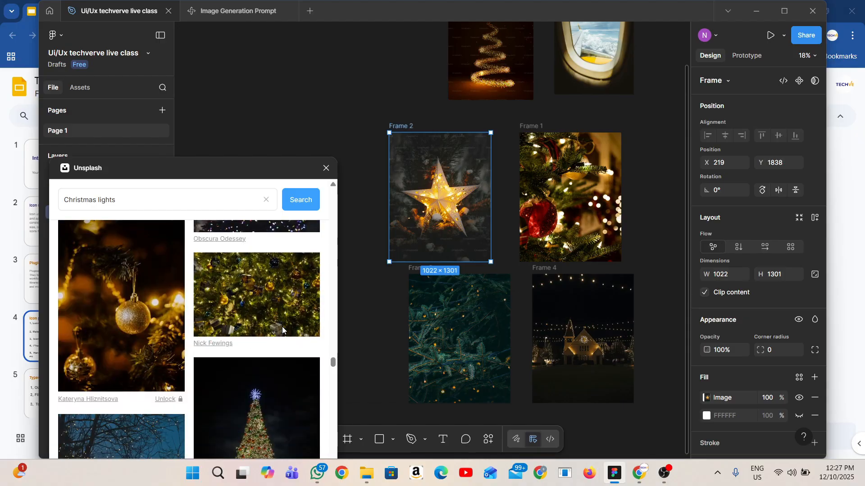
{"action": "scroll", "coordinate": [282, 330], "scroll_direction": "down", "scroll_amount": 8}
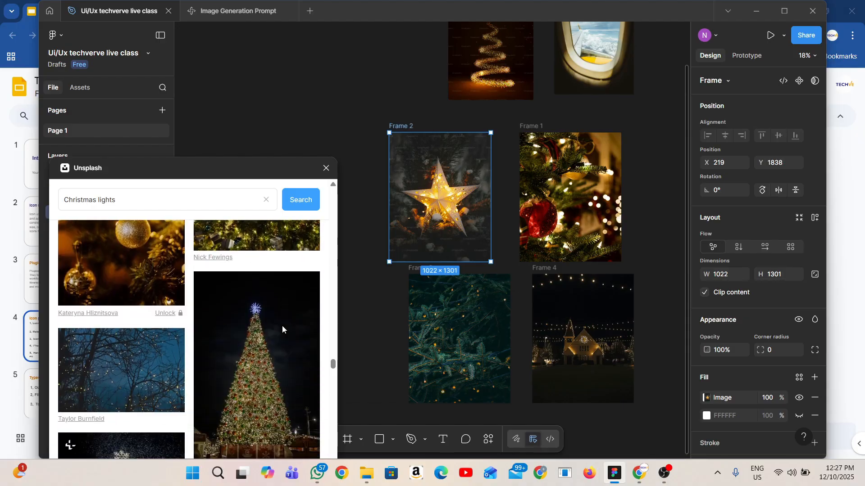
{"action": "scroll", "coordinate": [282, 330], "scroll_direction": "down", "scroll_amount": 10}
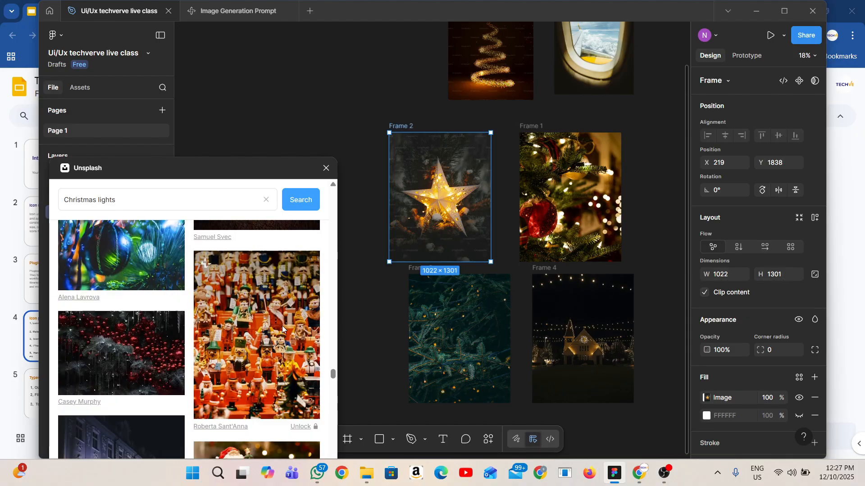
{"action": "left_click", "coordinate": [326, 168]}
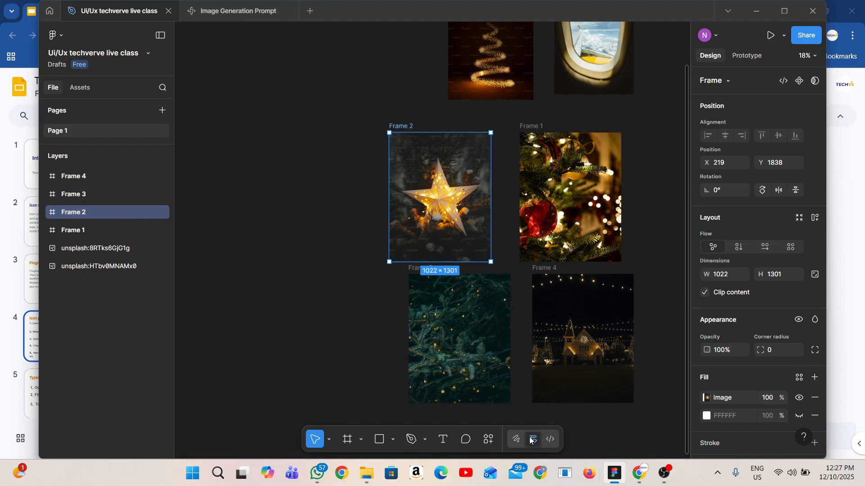
Search the plugins for "lummi", save the Lummi plugin and close the search
{"action": "left_click", "coordinate": [488, 440]}
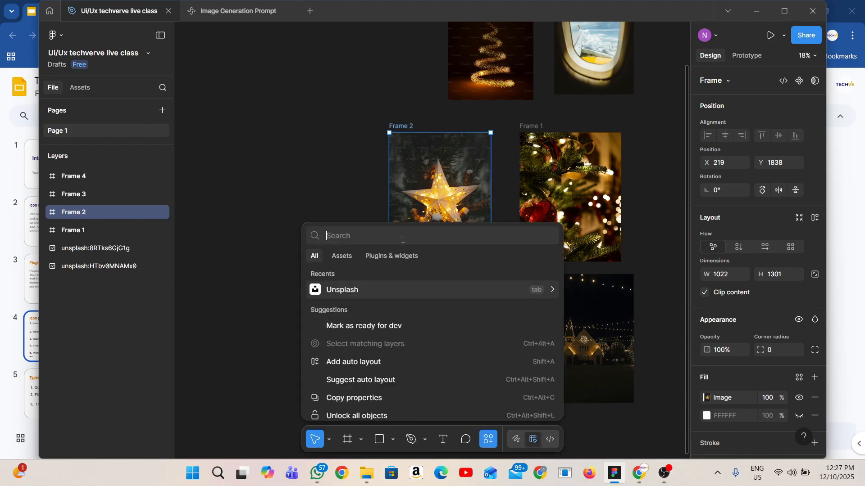
{"action": "type", "text": "lu"}
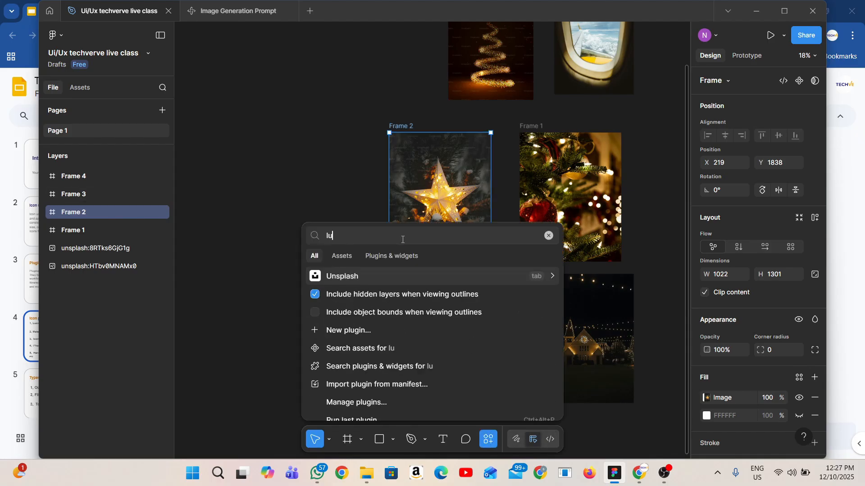
{"action": "type", "text": "mmi"}
{"action": "left_click", "coordinate": [409, 257]}
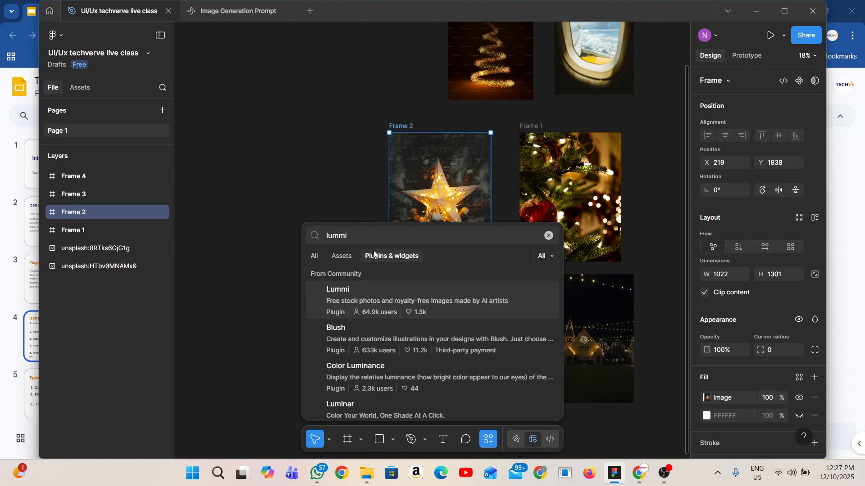
{"action": "left_click", "coordinate": [341, 302]}
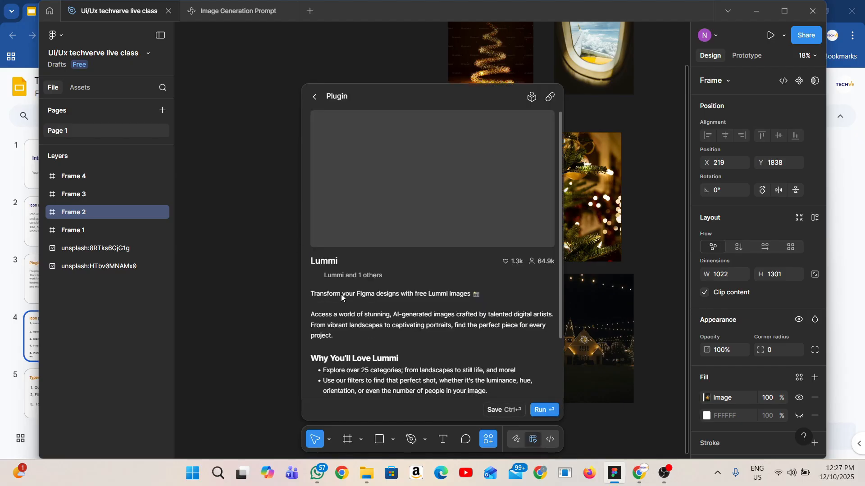
{"action": "left_click", "coordinate": [498, 410]}
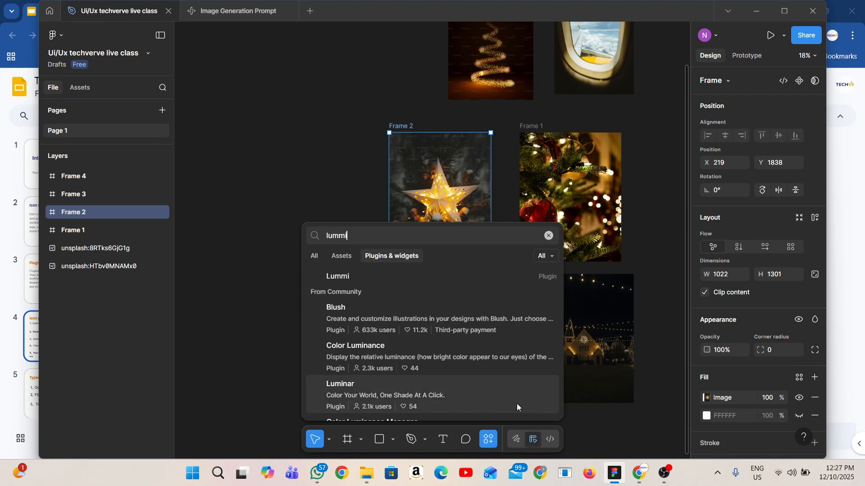
{"action": "key", "text": "Escape"}
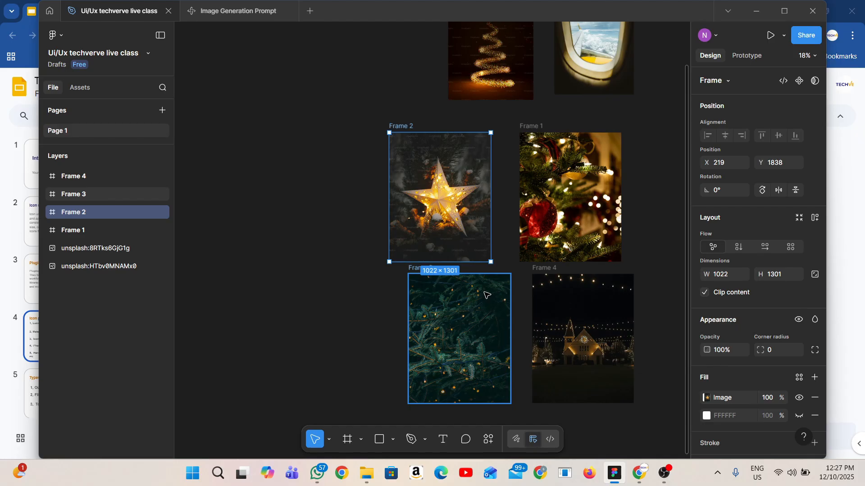
Run the Lummi plugin and fill Frame 2 with the photo of the woman in sunglasses, inspecting the result up close
{"action": "left_click", "coordinate": [493, 439]}
{"action": "key", "text": "Escape"}
{"action": "left_click", "coordinate": [421, 294]}
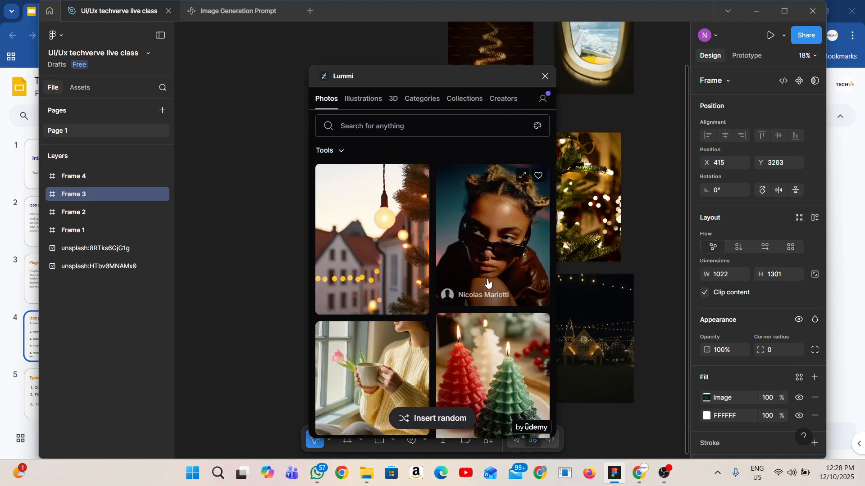
{"action": "left_click_drag", "start_coordinate": [460, 78], "coordinate": [190, 35]}
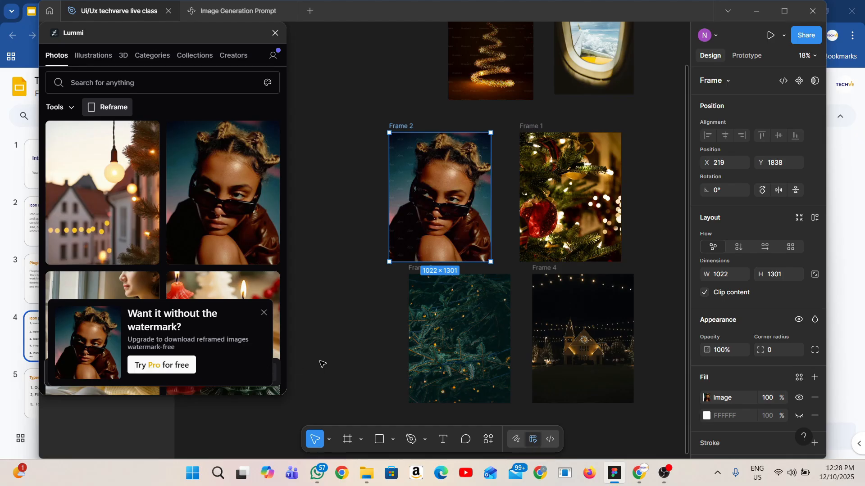
{"action": "scroll", "coordinate": [444, 207], "scroll_direction": "up", "scroll_amount": 10}
{"action": "scroll", "coordinate": [429, 212], "scroll_direction": "down", "scroll_amount": 6}
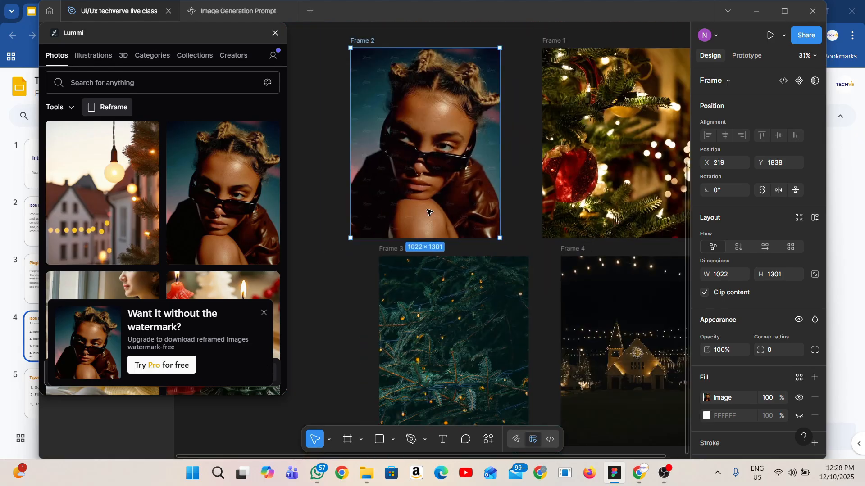
Look at Lummi's Pro plan offer and the login page of its 7-day trial, return to Figma and close the plugin
{"action": "left_click", "coordinate": [182, 366]}
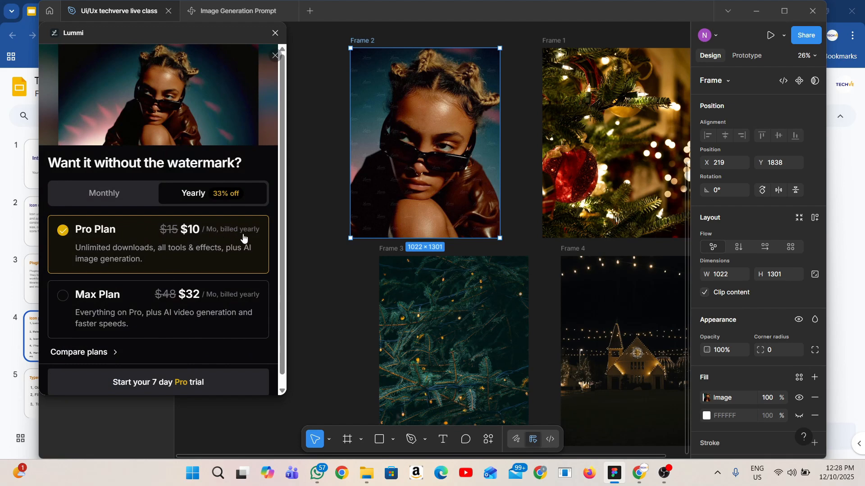
{"action": "scroll", "coordinate": [206, 357], "scroll_direction": "down", "scroll_amount": 1}
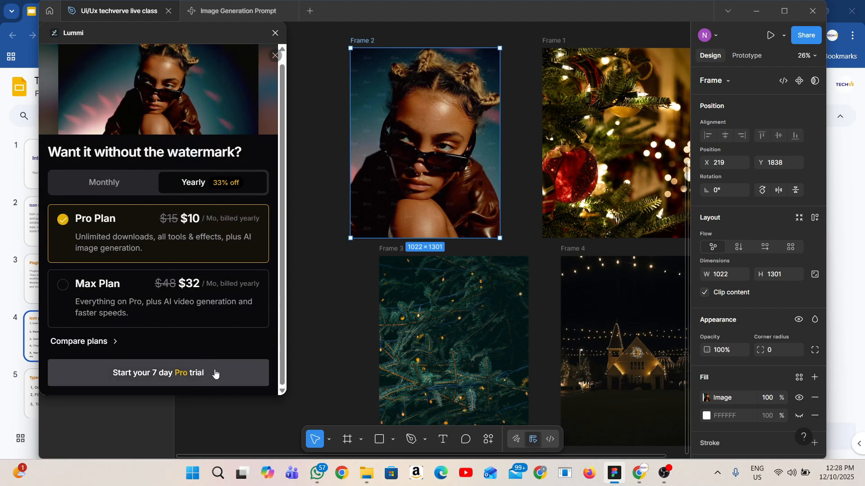
{"action": "left_click", "coordinate": [211, 378]}
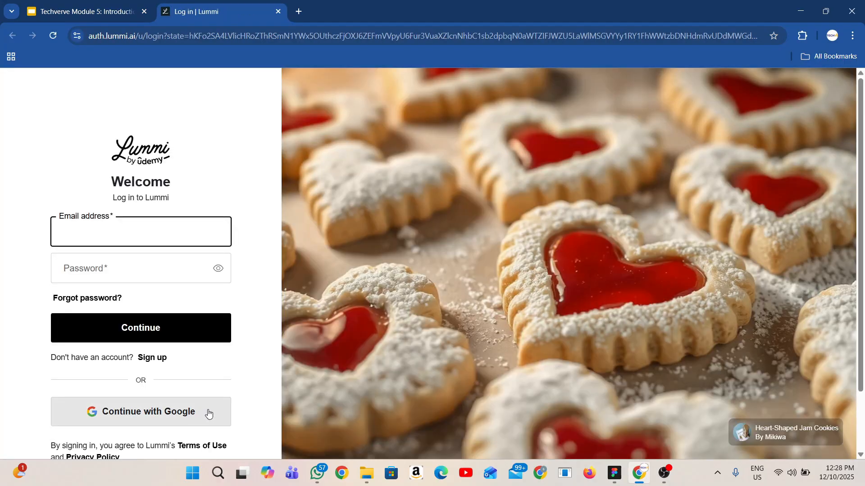
{"action": "scroll", "coordinate": [209, 413], "scroll_direction": "down", "scroll_amount": 2}
{"action": "scroll", "coordinate": [209, 414], "scroll_direction": "up", "scroll_amount": 2}
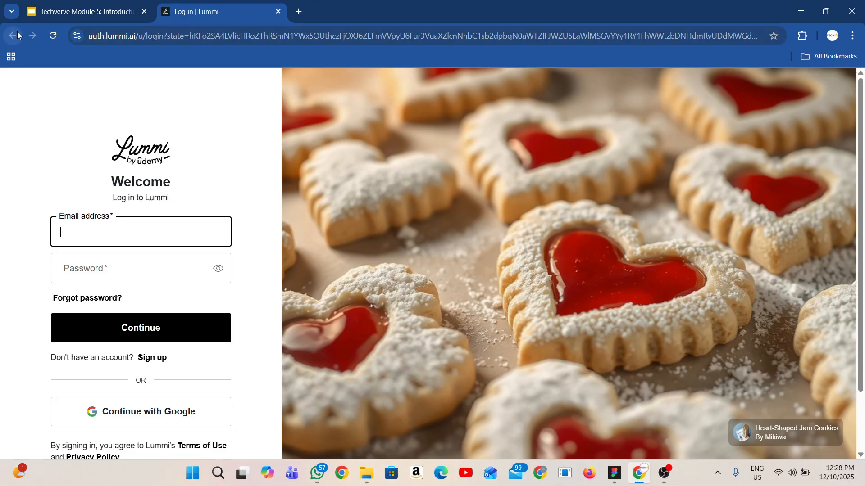
{"action": "left_click", "coordinate": [280, 10]}
{"action": "key", "text": "alt+Tab"}
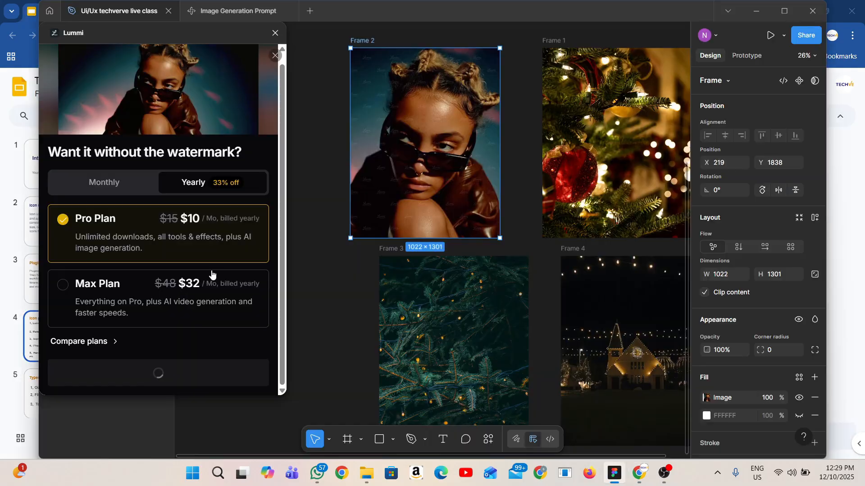
{"action": "left_click", "coordinate": [275, 33]}
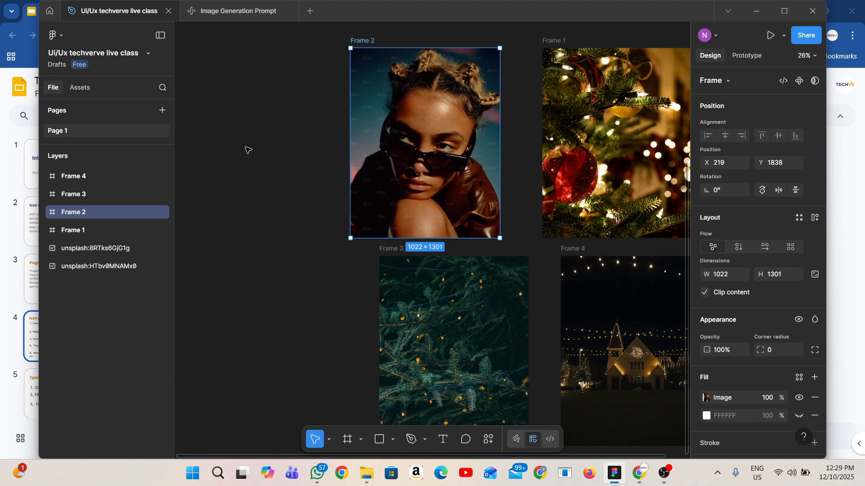
Delete all the frames and Unsplash images from the canvas
{"action": "scroll", "coordinate": [248, 150], "scroll_direction": "down", "scroll_amount": 6}
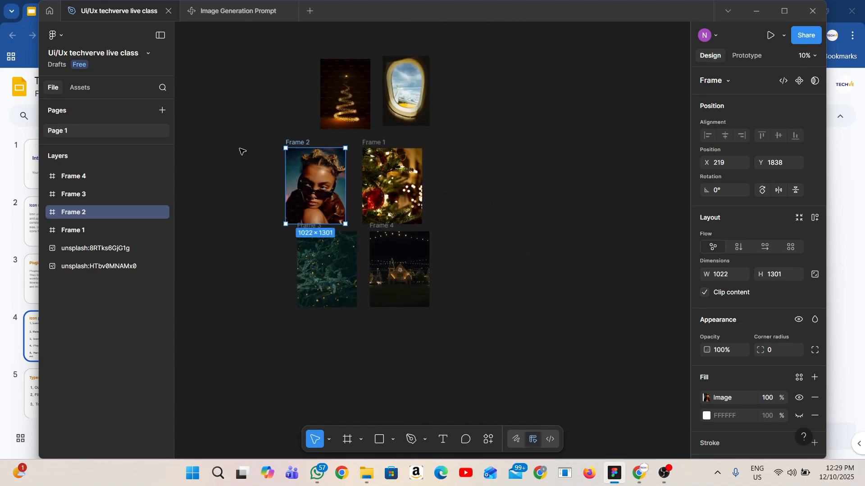
{"action": "scroll", "coordinate": [242, 150], "scroll_direction": "up", "scroll_amount": 2}
{"action": "left_click_drag", "start_coordinate": [218, 60], "coordinate": [490, 348]}
{"action": "key", "text": "Delete"}
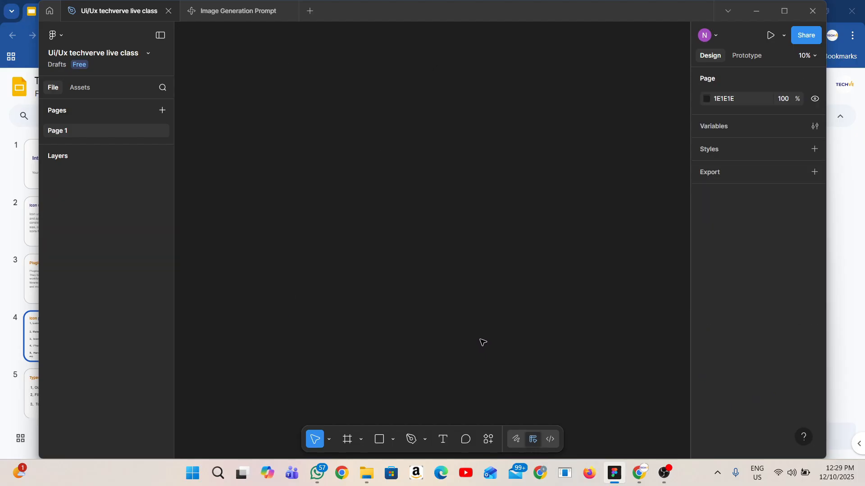
Find the Lucide Icons plugin by searching for "lucid", save and run it, and look over its settings
{"action": "scroll", "coordinate": [348, 245], "scroll_direction": "up", "scroll_amount": 3}
{"action": "left_click", "coordinate": [486, 436]}
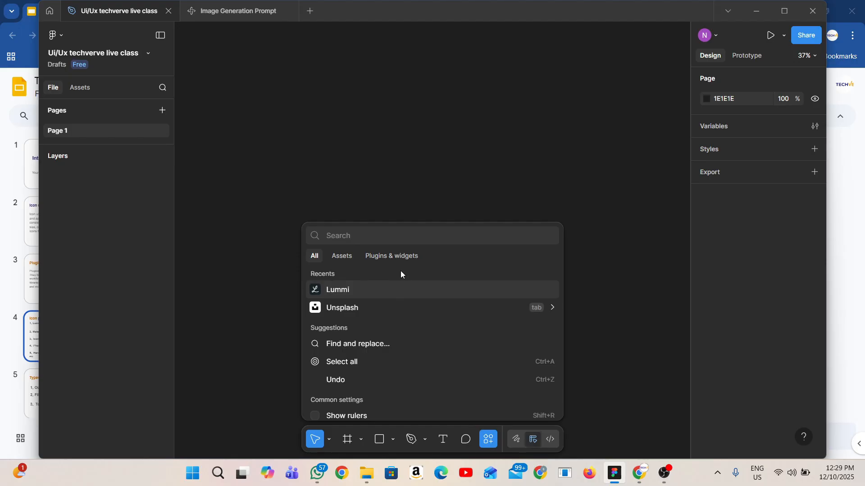
{"action": "type", "text": "lucid"}
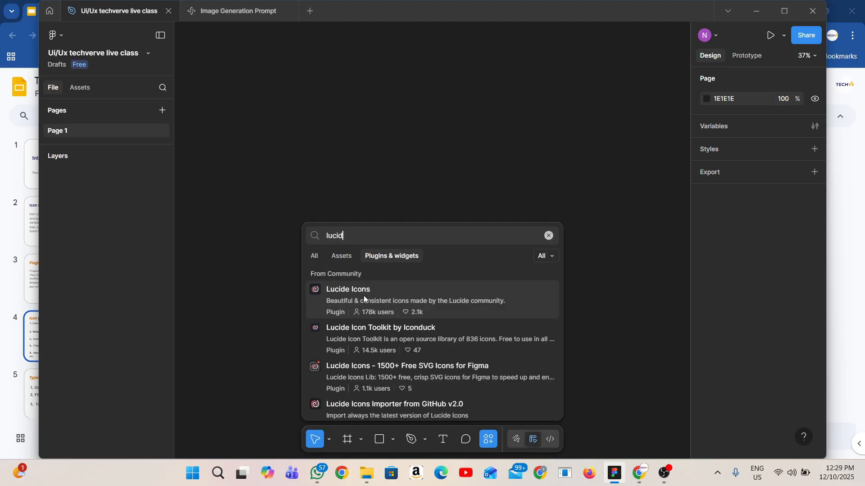
{"action": "left_click", "coordinate": [363, 295]}
{"action": "left_click", "coordinate": [499, 411]}
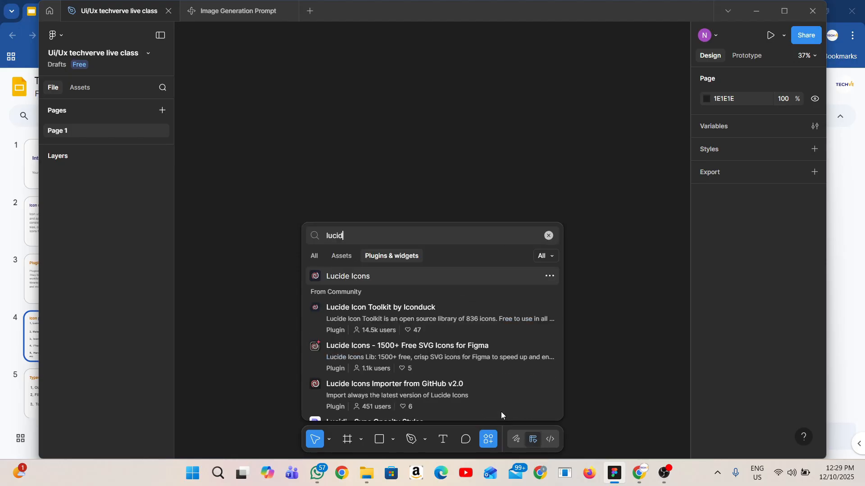
{"action": "left_click", "coordinate": [407, 272]}
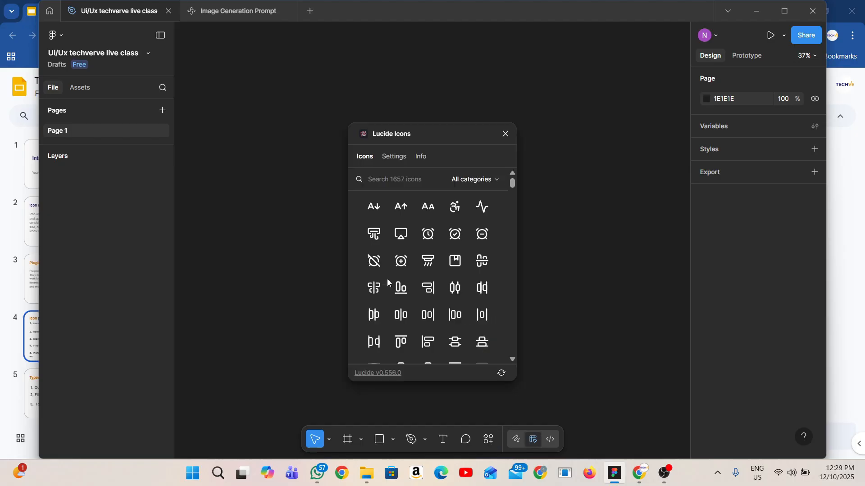
{"action": "left_click", "coordinate": [394, 157]}
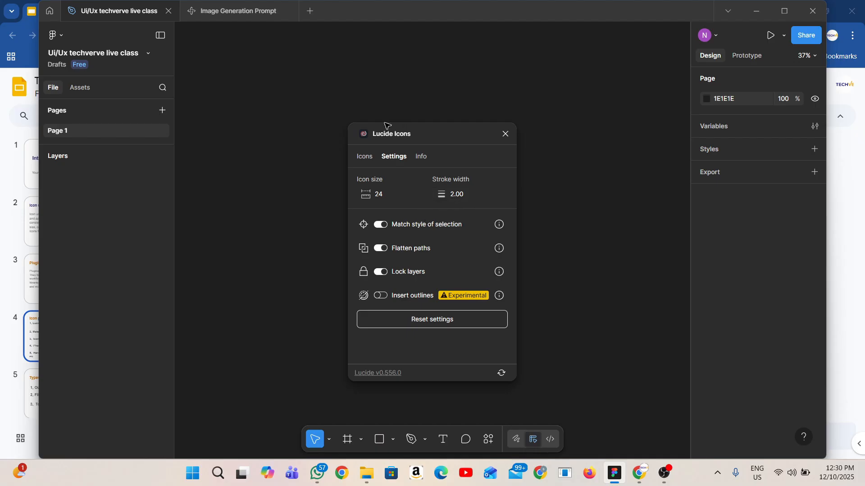
{"action": "left_click", "coordinate": [365, 158]}
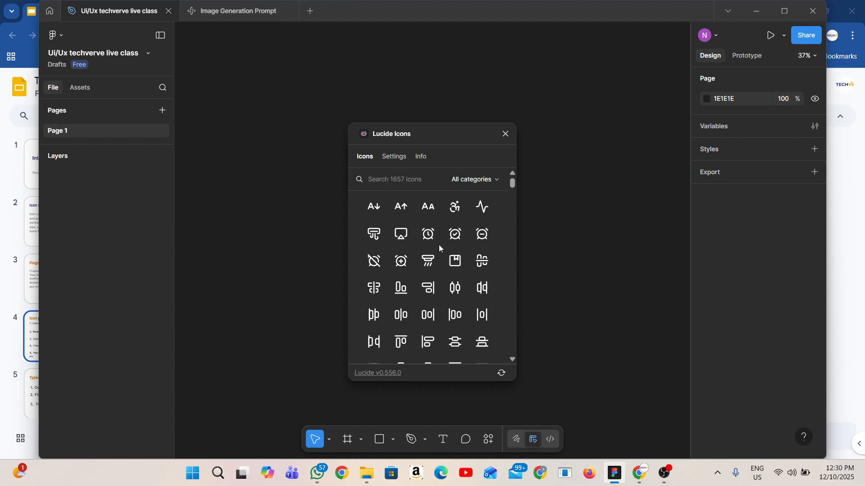
Insert the alarm clock icon from Lucide Icons and recolor it white
{"action": "left_click", "coordinate": [422, 236]}
{"action": "left_click_drag", "start_coordinate": [445, 128], "coordinate": [148, 198]}
{"action": "scroll", "coordinate": [767, 384], "scroll_direction": "down", "scroll_amount": 4}
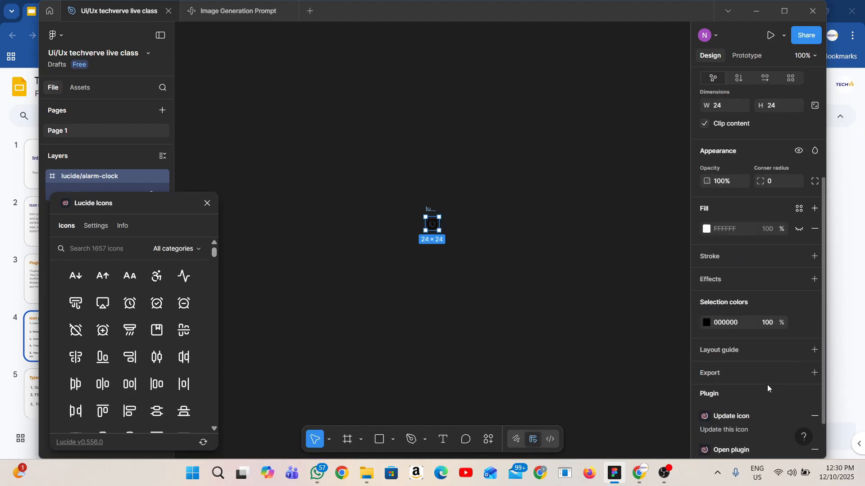
{"action": "left_click", "coordinate": [736, 323]}
{"action": "left_click", "coordinate": [400, 231]}
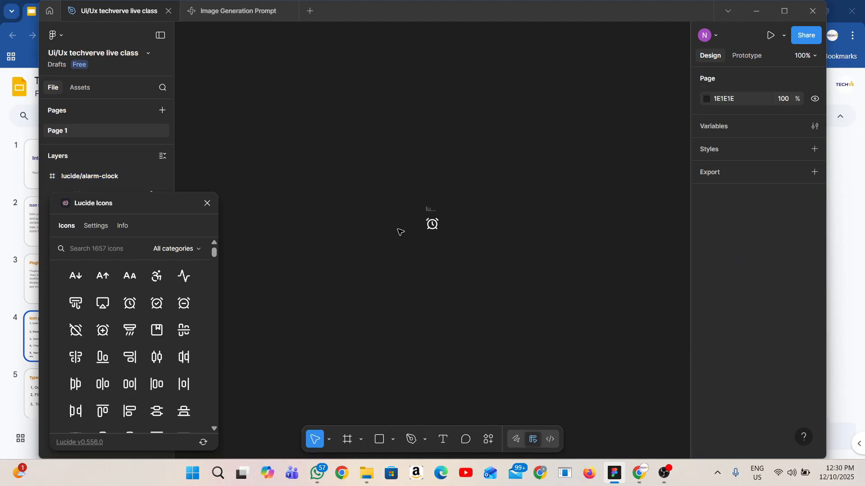
Insert the align-horizontal-distribute-end icon from Lucide Icons and set its color to FFFFFF
{"action": "left_click", "coordinate": [190, 363]}
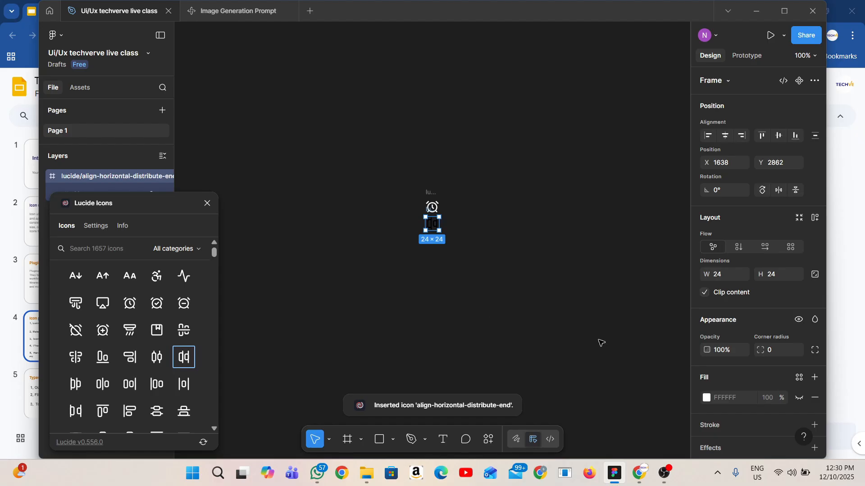
{"action": "scroll", "coordinate": [723, 408], "scroll_direction": "down", "scroll_amount": 3}
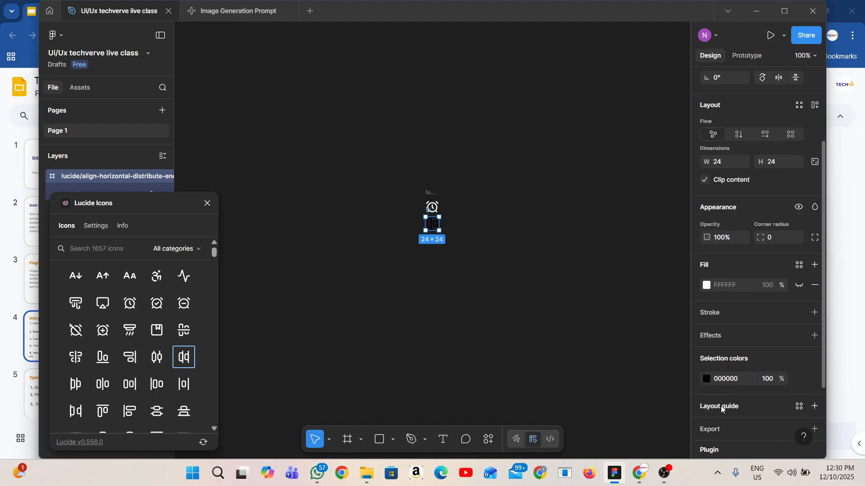
{"action": "left_click", "coordinate": [723, 380]}
{"action": "type", "text": "ffffff"}
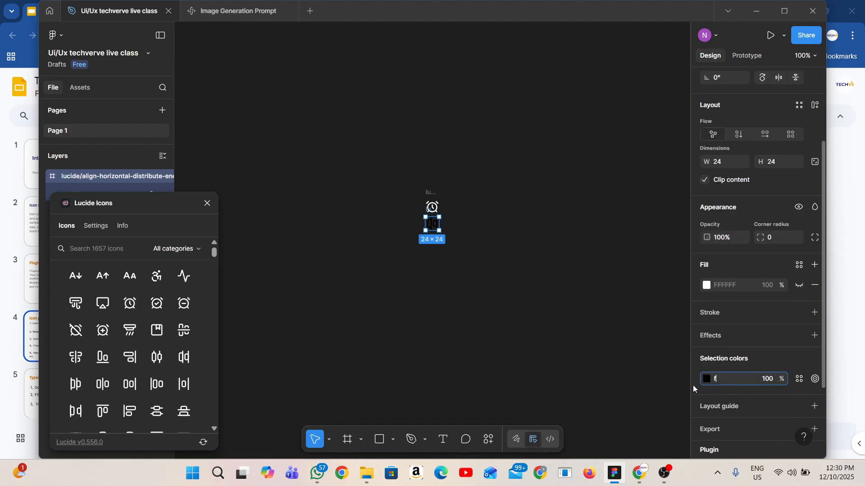
{"action": "key", "text": "Return"}
{"action": "key", "text": "Escape"}
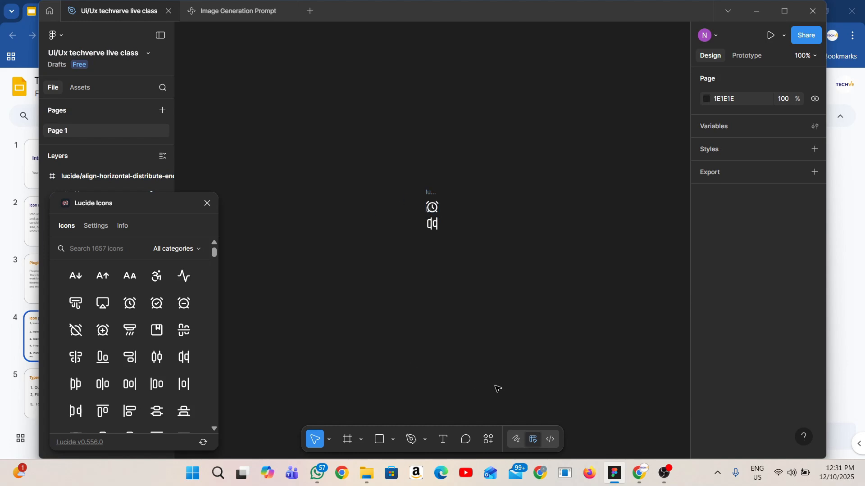
Check the icon plugins slide in the browser, return to Figma, and find, save and run the Material Symbols plugin
{"action": "left_click", "coordinate": [639, 480]}
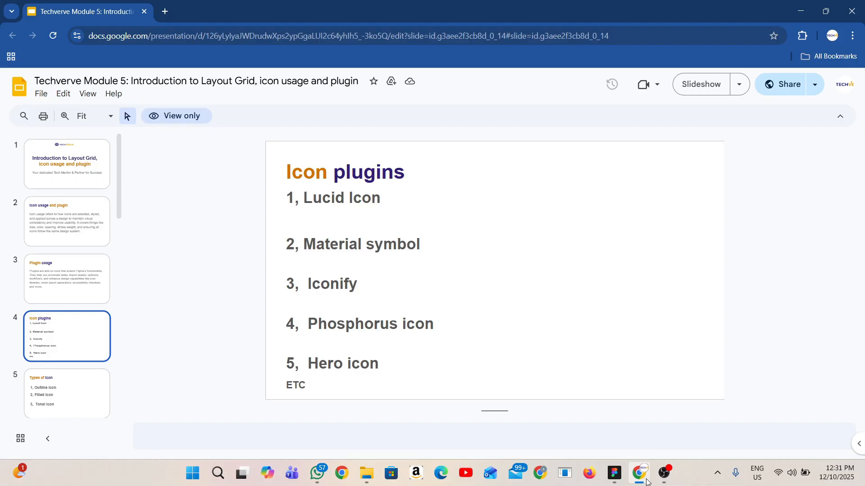
{"action": "left_click", "coordinate": [616, 479]}
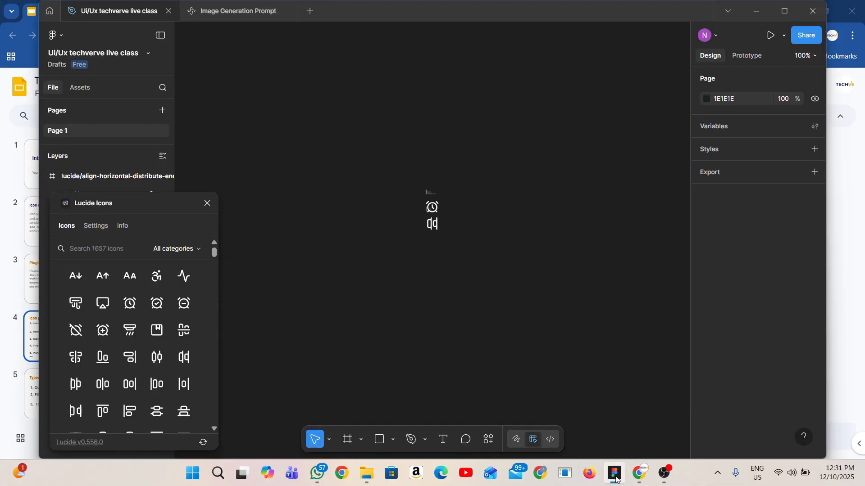
{"action": "left_click", "coordinate": [489, 439]}
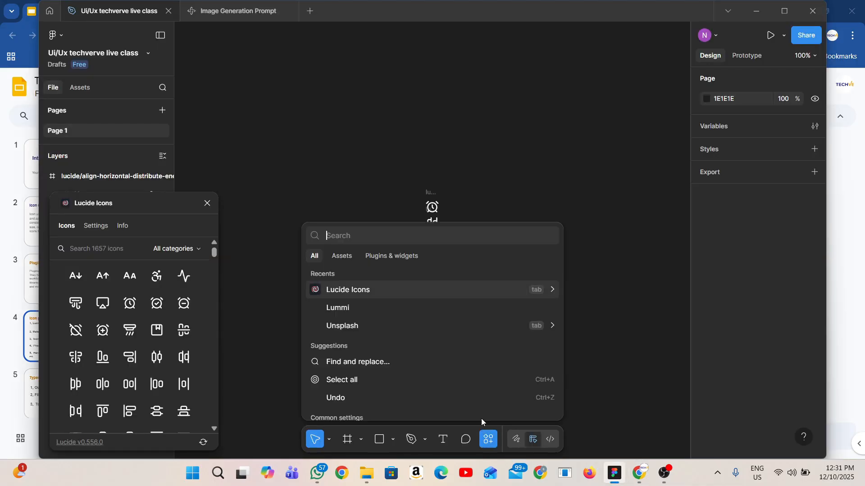
{"action": "type", "text": "mate"}
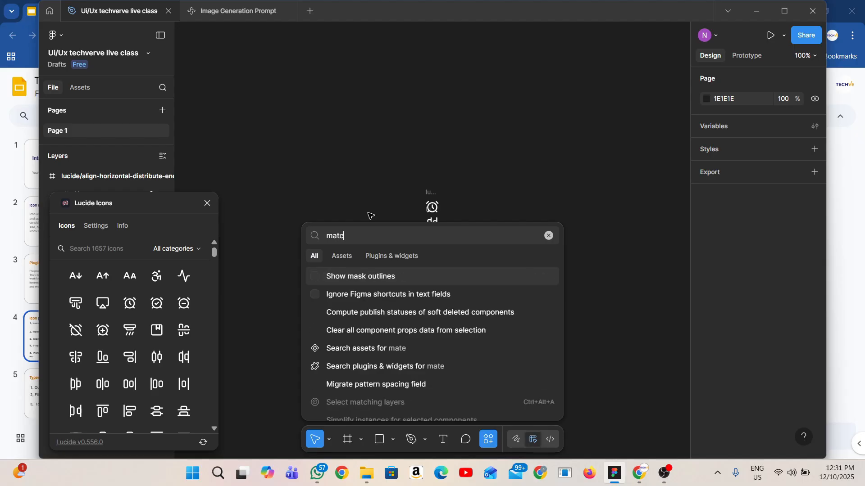
{"action": "left_click", "coordinate": [388, 324]}
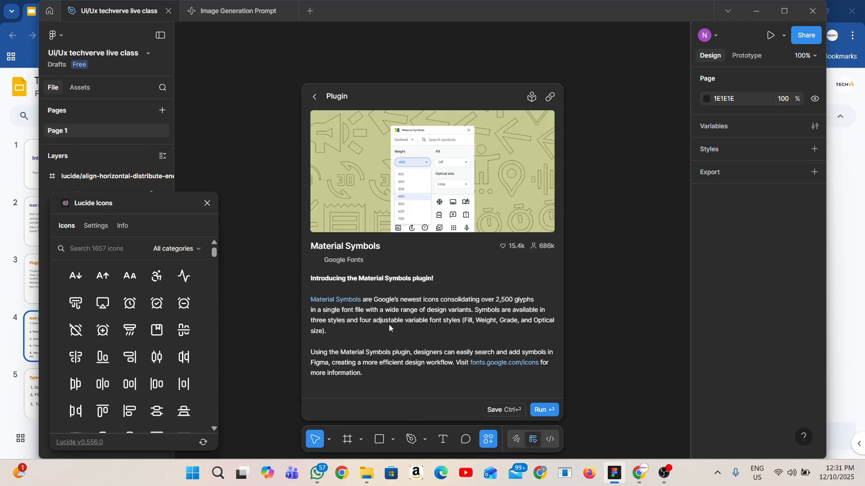
{"action": "left_click", "coordinate": [512, 409]}
{"action": "left_click", "coordinate": [414, 276]}
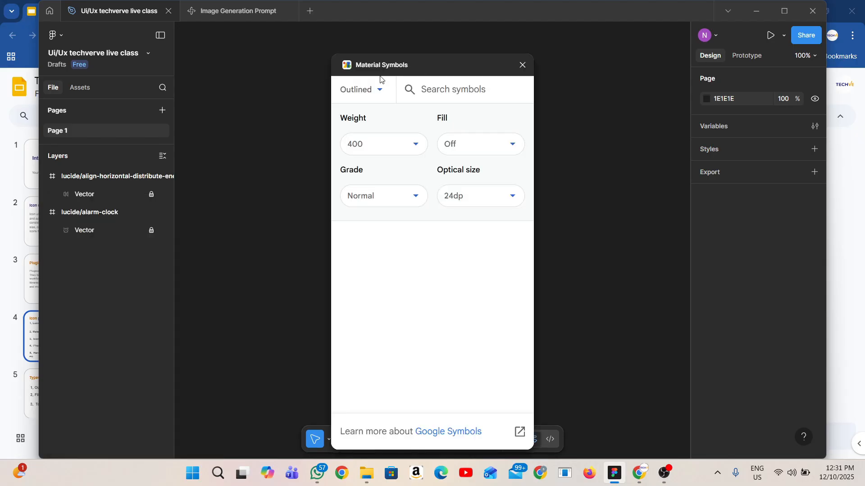
Move the Material Symbols window aside, review its weight options, and switch Fill on and back off
{"action": "left_click_drag", "start_coordinate": [413, 67], "coordinate": [142, 74]}
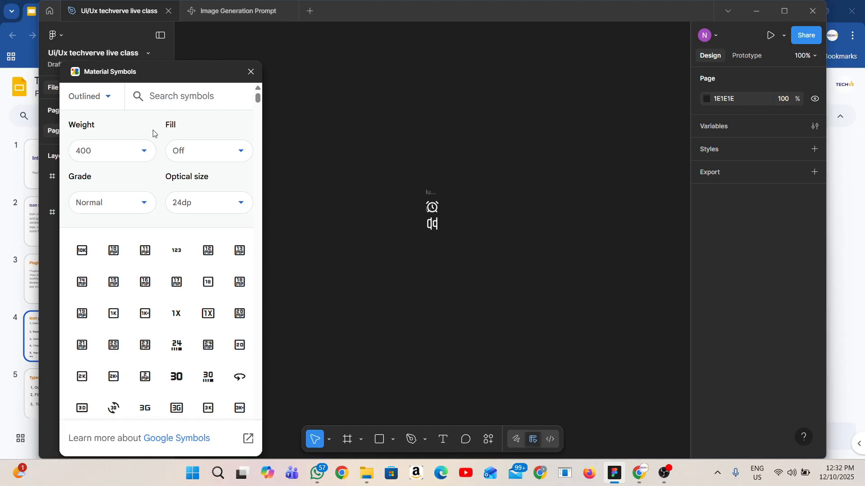
{"action": "left_click", "coordinate": [132, 158]}
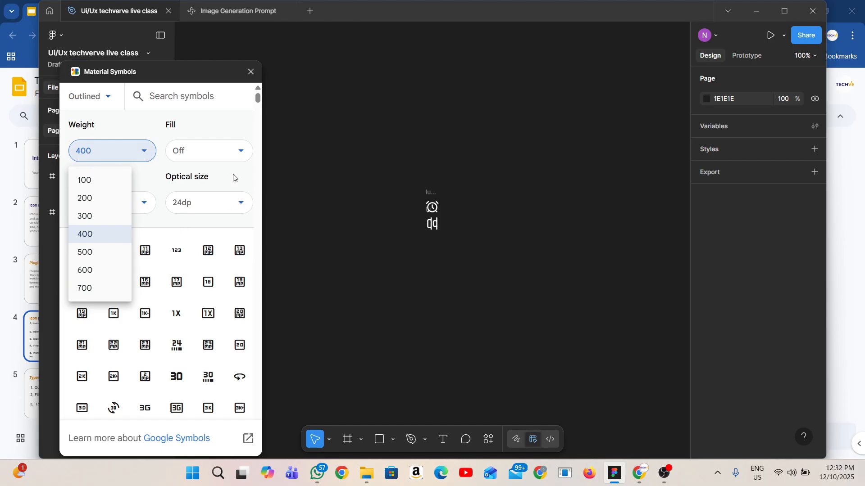
{"action": "left_click", "coordinate": [237, 153]}
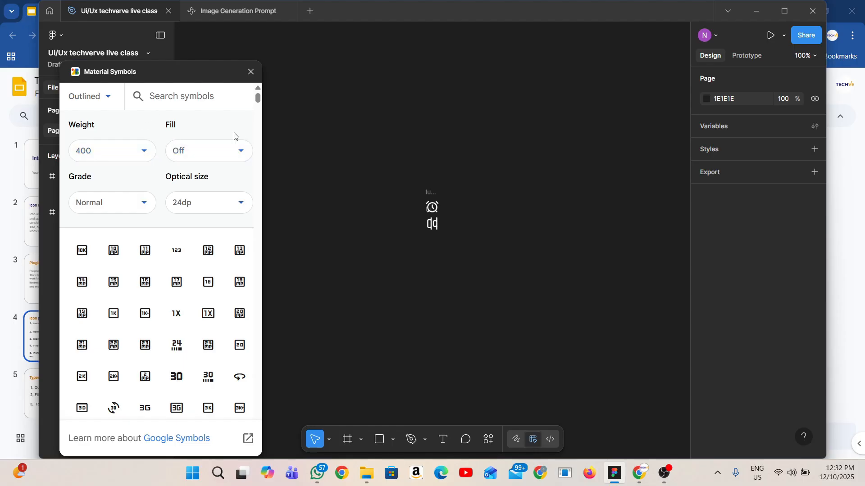
{"action": "left_click", "coordinate": [239, 153]}
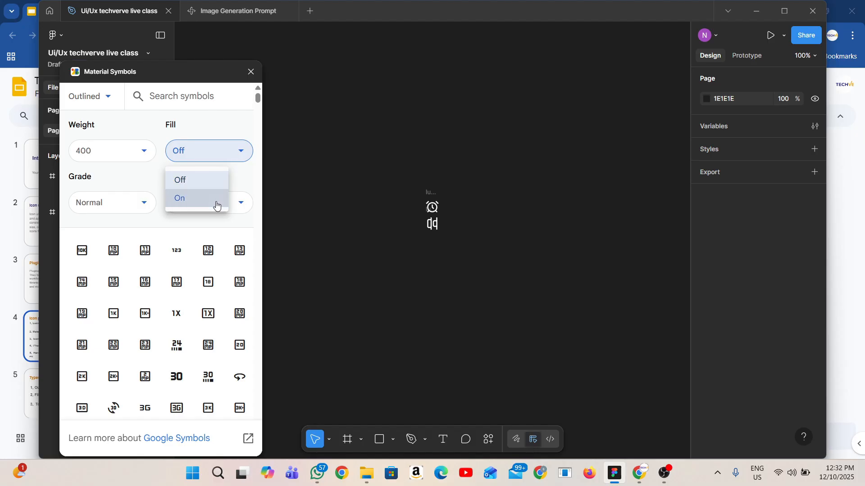
{"action": "left_click", "coordinate": [216, 199]}
{"action": "left_click", "coordinate": [218, 158]}
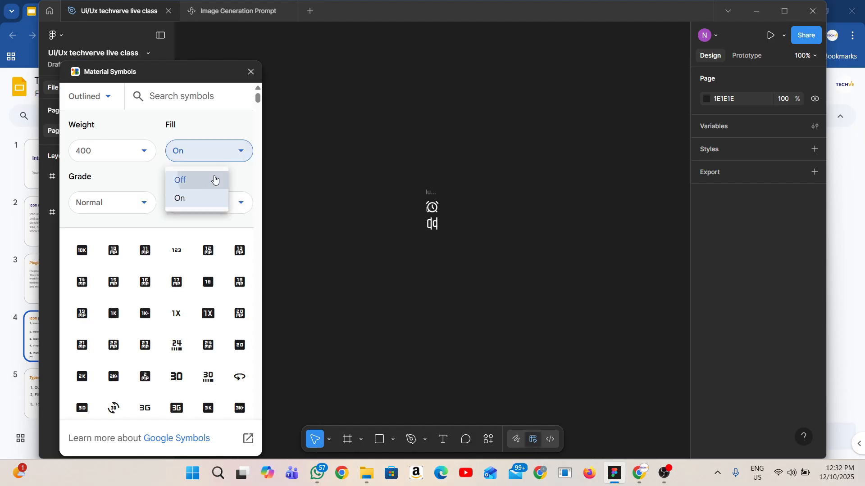
{"action": "left_click", "coordinate": [215, 180]}
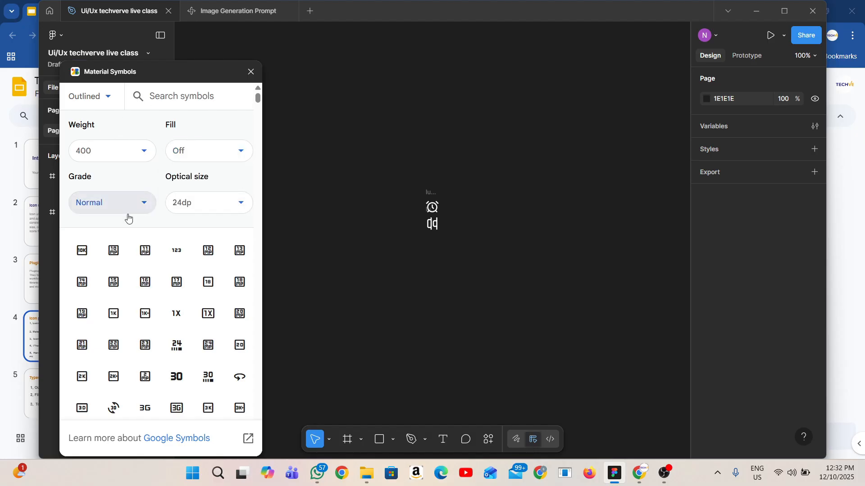
Insert the accessible_forward icon from Material Symbols and recolor it white
{"action": "scroll", "coordinate": [176, 316], "scroll_direction": "down", "scroll_amount": 5}
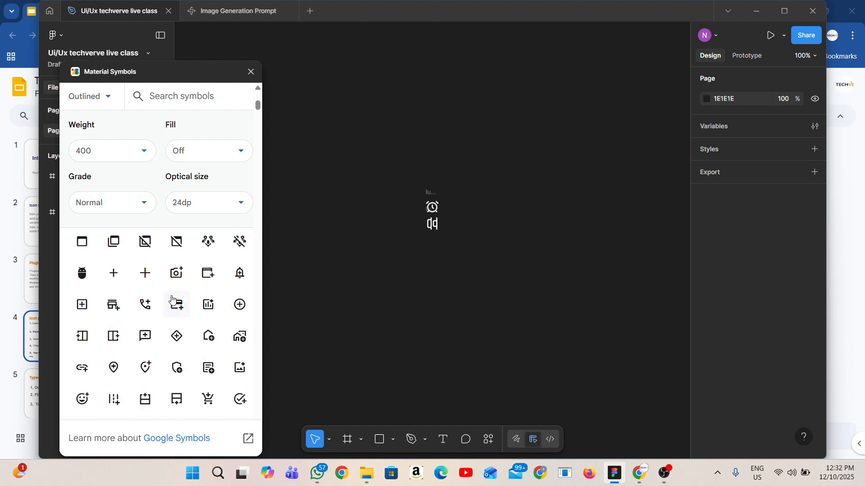
{"action": "scroll", "coordinate": [172, 293], "scroll_direction": "down", "scroll_amount": 1}
{"action": "left_click", "coordinate": [209, 260]}
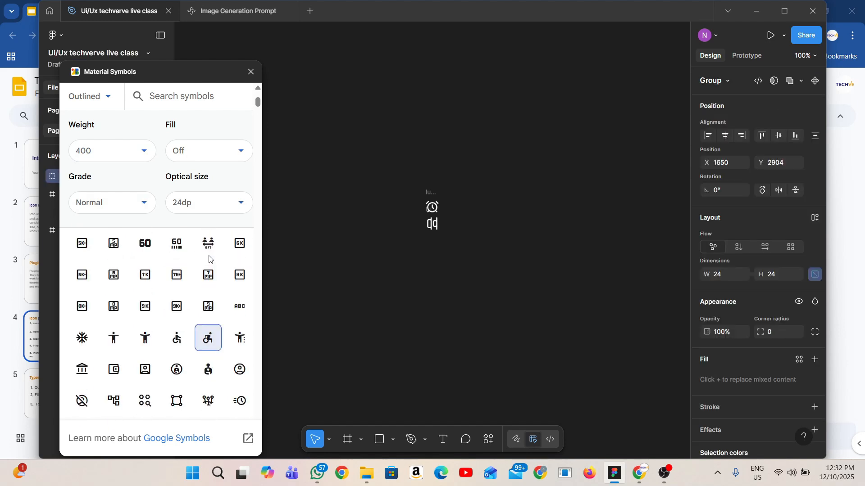
{"action": "scroll", "coordinate": [707, 392], "scroll_direction": "down", "scroll_amount": 2}
{"action": "left_click", "coordinate": [725, 393]}
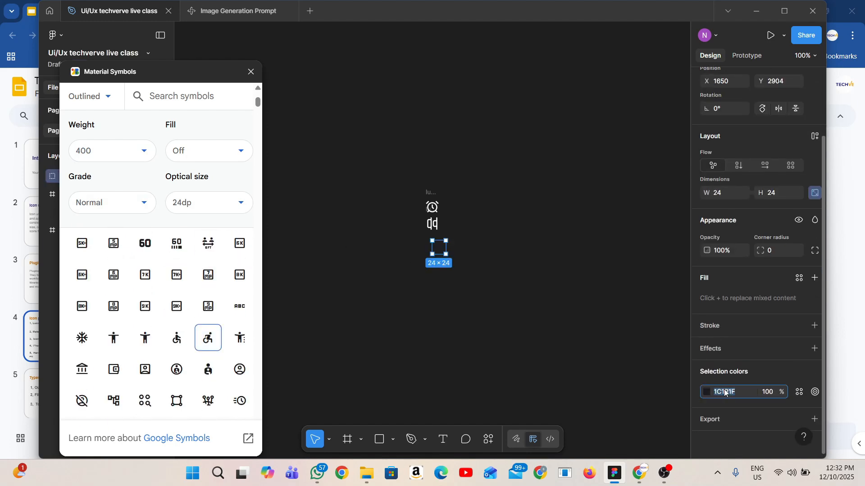
{"action": "type", "text": "f"}
{"action": "left_click", "coordinate": [518, 311]}
Set the Material Symbols optical size to 20dp and insert the accessible_menu icon
{"action": "left_click", "coordinate": [242, 207]}
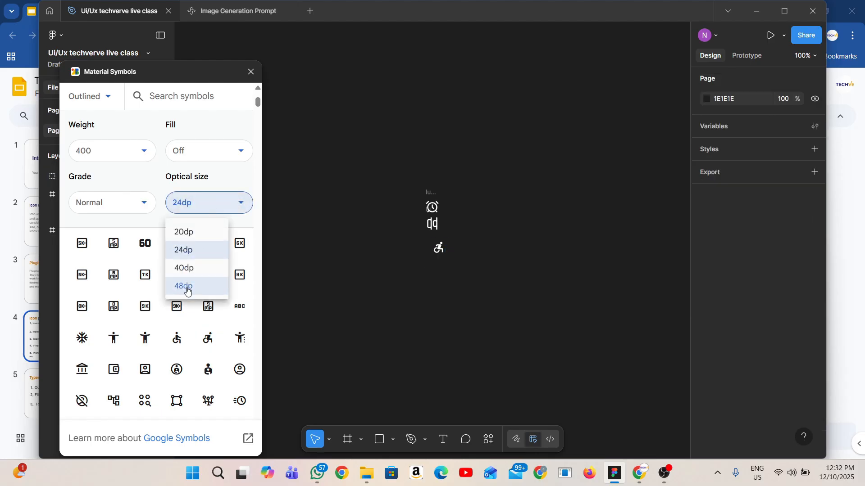
{"action": "left_click", "coordinate": [193, 232]}
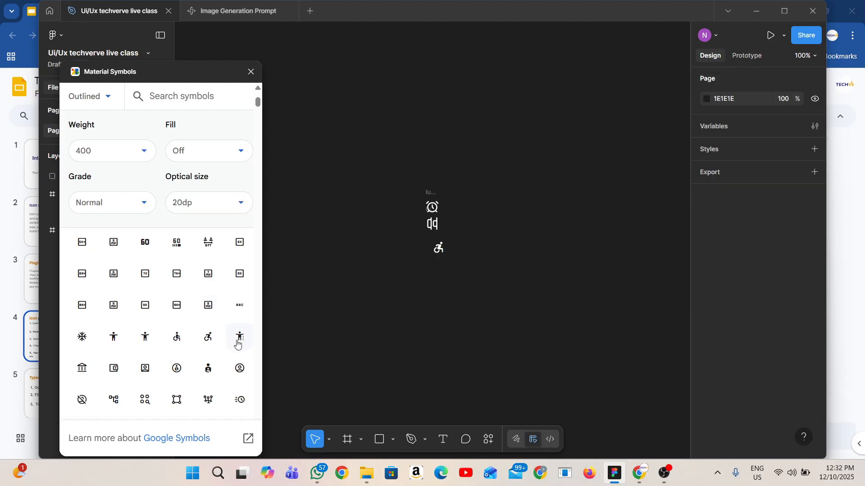
{"action": "left_click", "coordinate": [239, 338]}
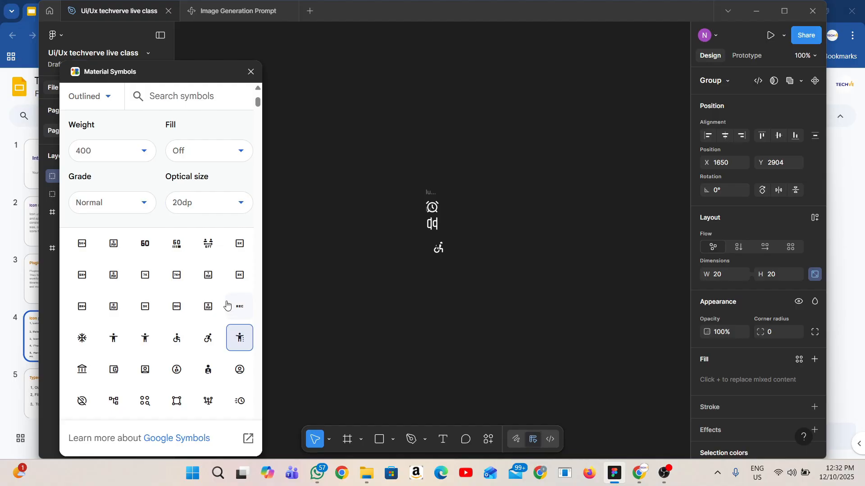
Check the icon plugins slide in the browser, return to Figma, and find, save and run the Iconify plugin
{"action": "key", "text": "alt+Tab"}
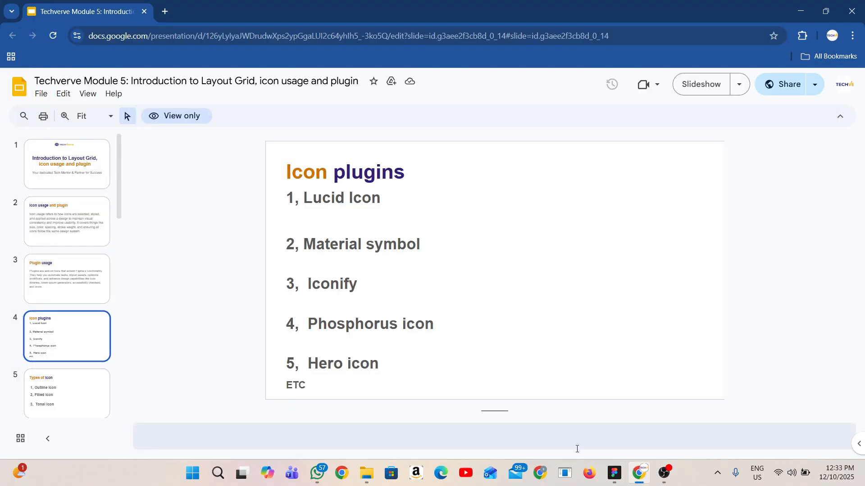
{"action": "left_click", "coordinate": [613, 471]}
{"action": "key", "text": "ctrl+/"}
{"action": "type", "text": "ic"}
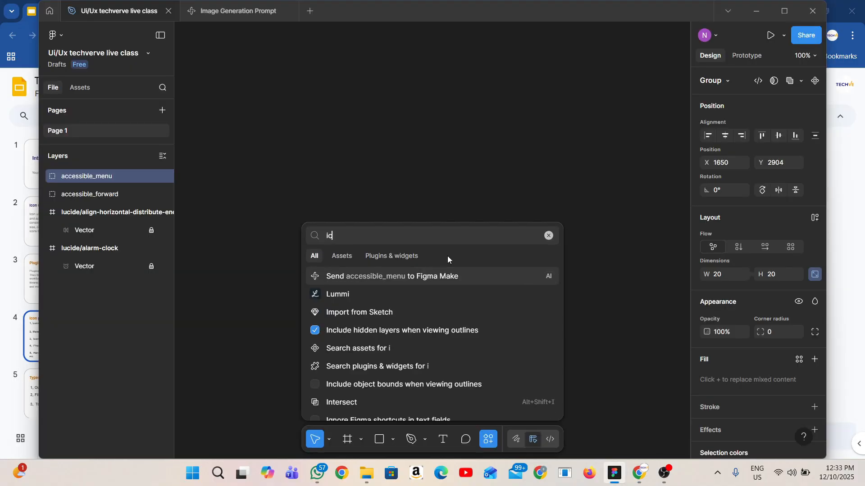
{"action": "type", "text": "onify"}
{"action": "left_click", "coordinate": [411, 258]}
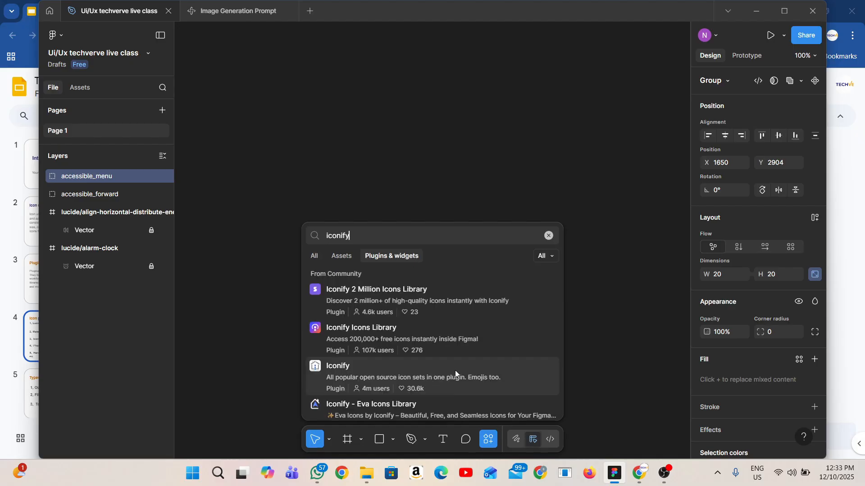
{"action": "left_click", "coordinate": [455, 371]}
{"action": "left_click", "coordinate": [502, 409]}
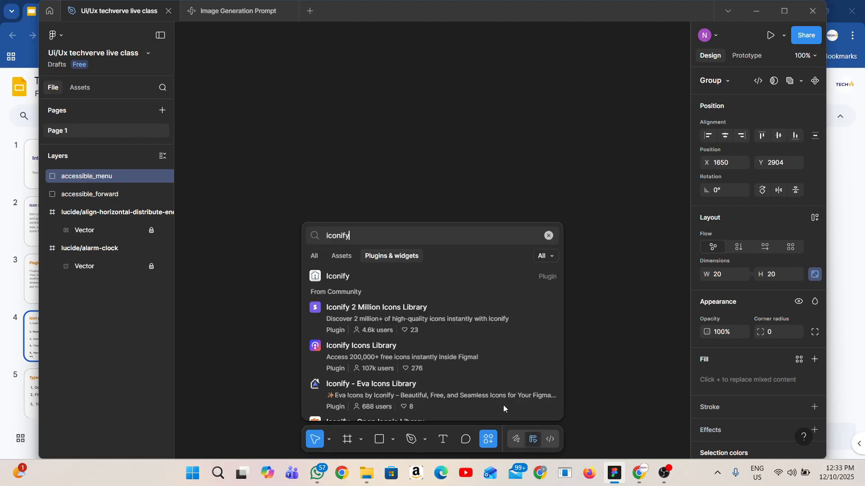
{"action": "left_click", "coordinate": [362, 273]}
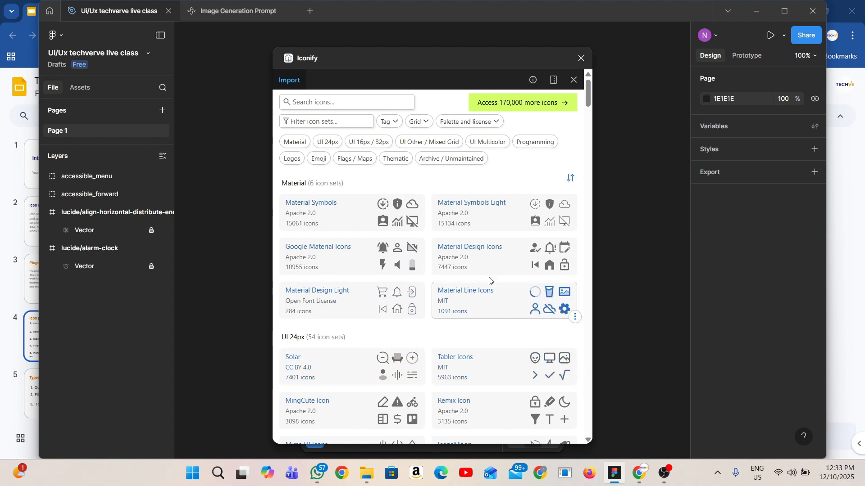
Browse the icon sets in Iconify, open MingCute Icon and move on to the Remix Icon set
{"action": "scroll", "coordinate": [417, 394], "scroll_direction": "down", "scroll_amount": 3}
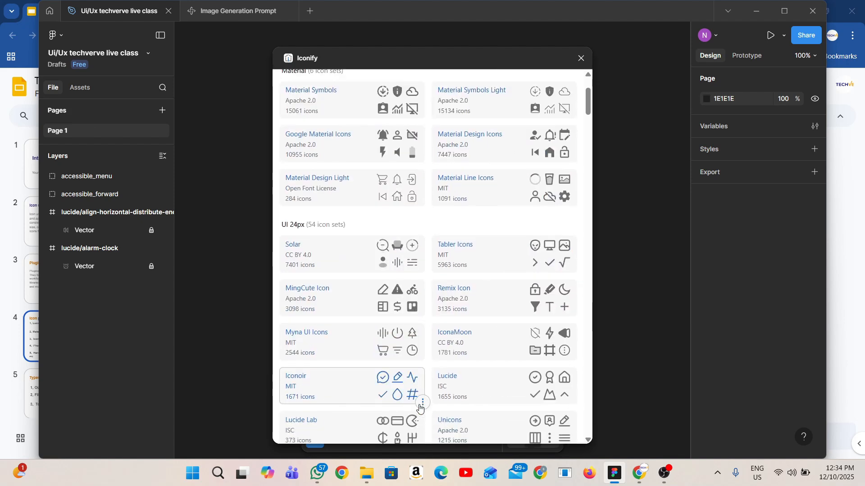
{"action": "scroll", "coordinate": [423, 400], "scroll_direction": "up", "scroll_amount": 3}
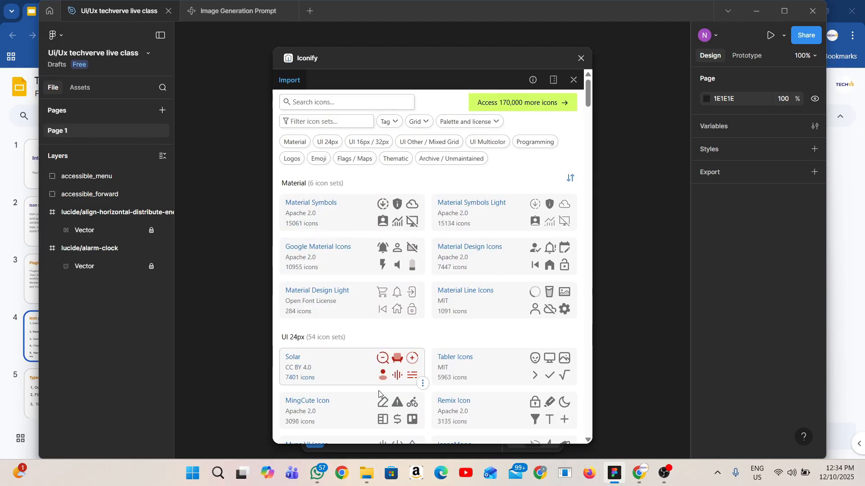
{"action": "scroll", "coordinate": [378, 391], "scroll_direction": "down", "scroll_amount": 3}
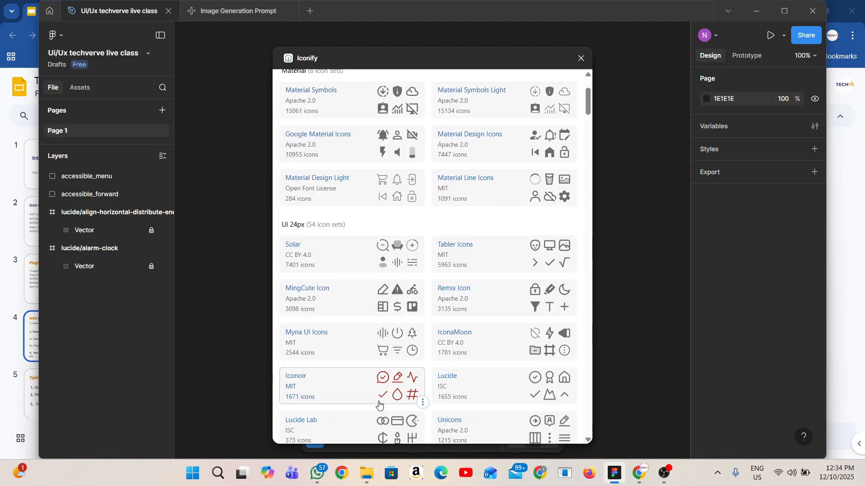
{"action": "left_click", "coordinate": [342, 297]}
{"action": "left_click", "coordinate": [559, 122]}
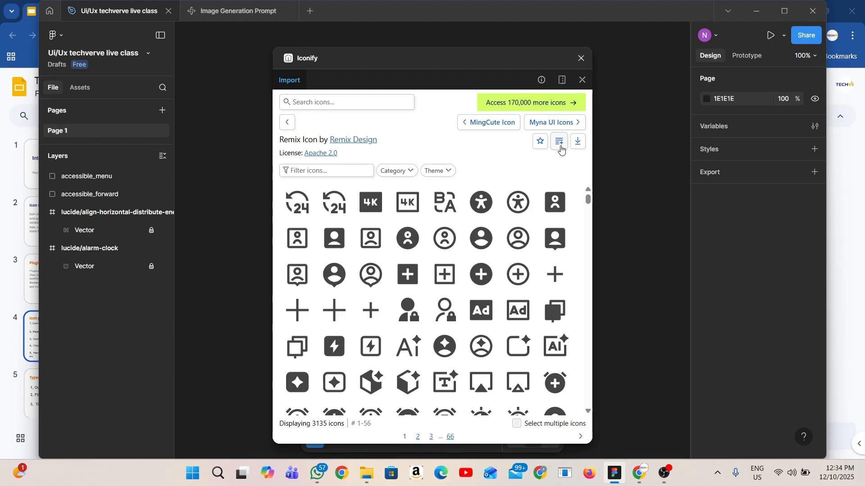
Filter the Remix Icon set by the Fill theme, switch the filter to Line, and browse the icons
{"action": "left_click", "coordinate": [437, 170]}
{"action": "left_click", "coordinate": [431, 205]}
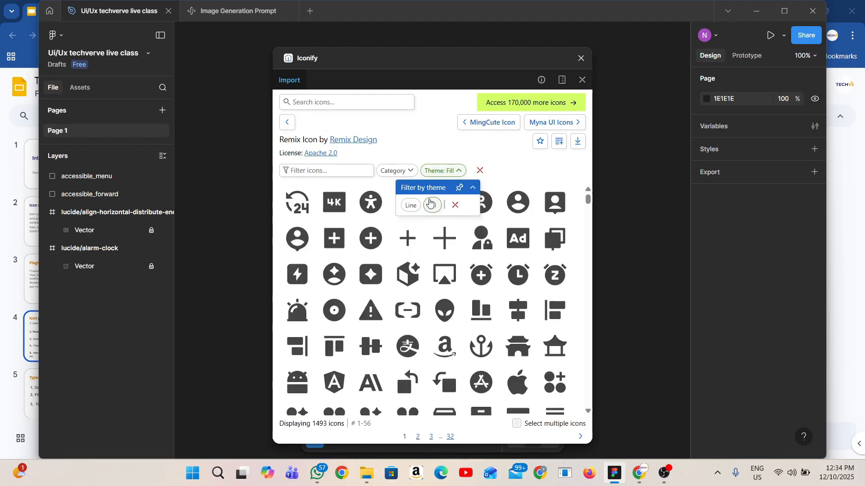
{"action": "left_click", "coordinate": [409, 205]}
{"action": "scroll", "coordinate": [429, 277], "scroll_direction": "down", "scroll_amount": 1}
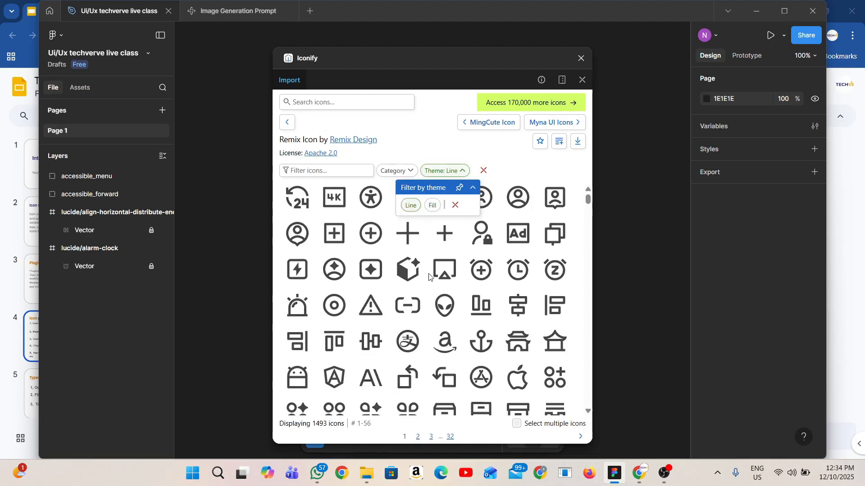
{"action": "scroll", "coordinate": [432, 283], "scroll_direction": "down", "scroll_amount": 5}
{"action": "scroll", "coordinate": [439, 268], "scroll_direction": "up", "scroll_amount": 5}
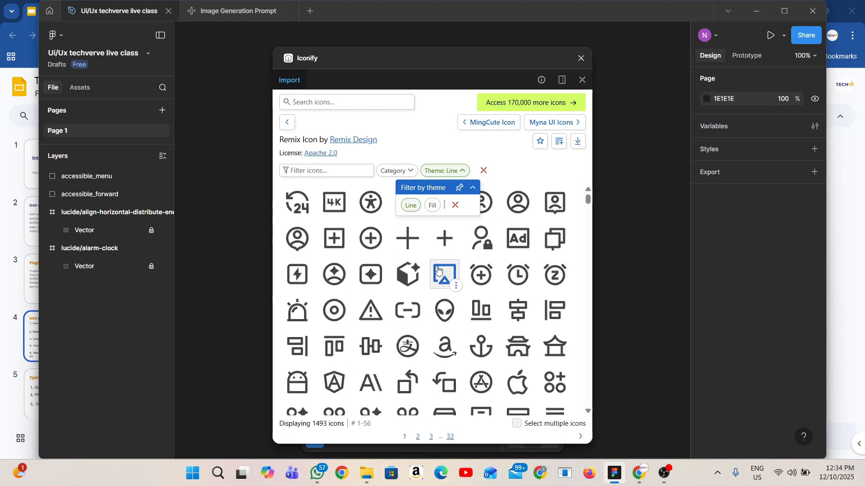
{"action": "scroll", "coordinate": [444, 306], "scroll_direction": "down", "scroll_amount": 12}
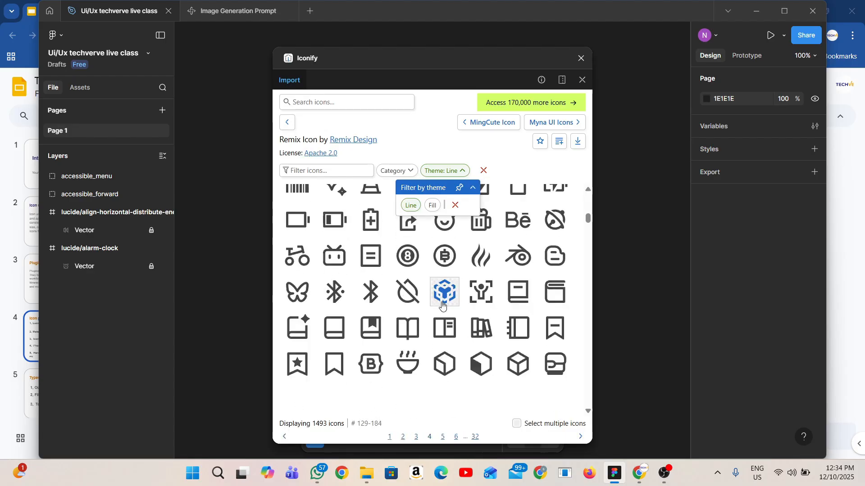
{"action": "scroll", "coordinate": [443, 305], "scroll_direction": "down", "scroll_amount": 8}
Narrow the line-style Remix icons to the Business category
{"action": "left_click", "coordinate": [396, 170]}
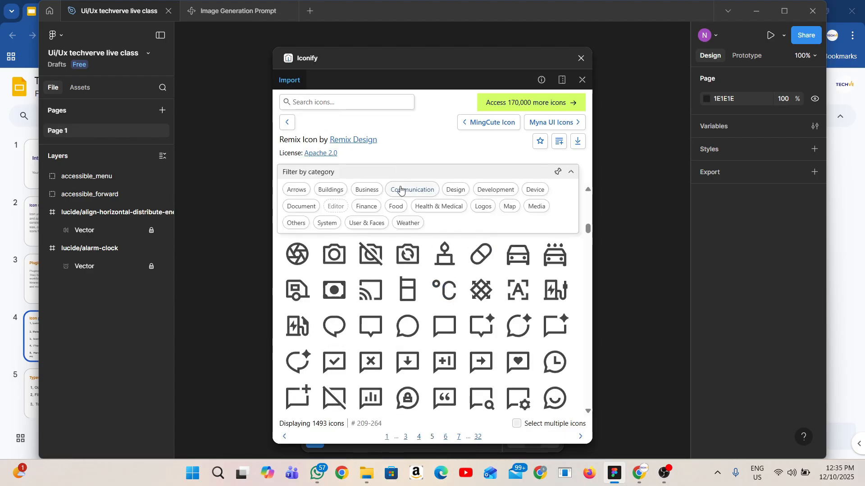
{"action": "left_click", "coordinate": [367, 189]}
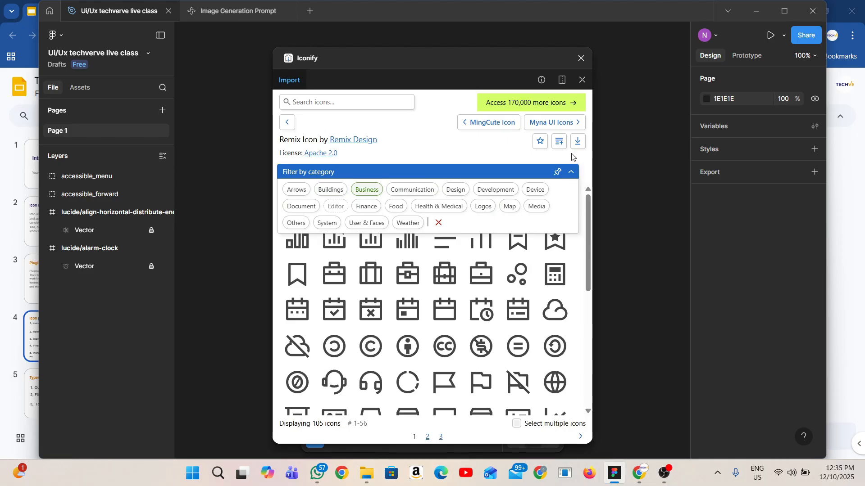
{"action": "left_click", "coordinate": [571, 171]}
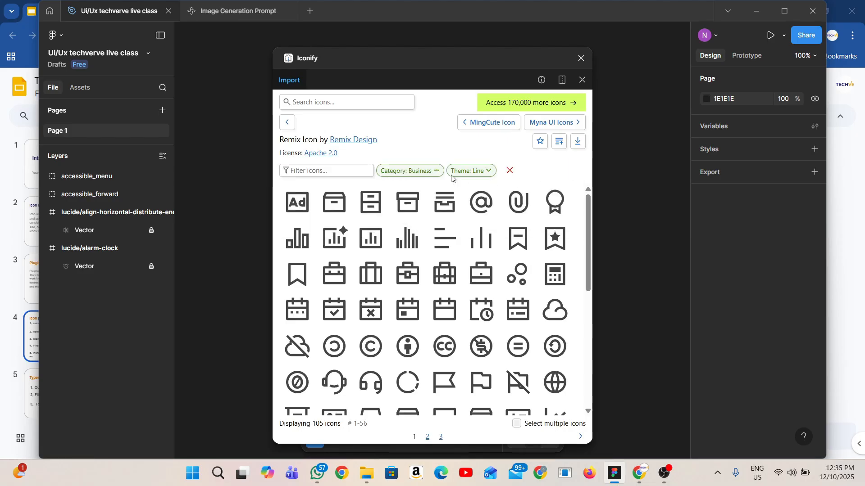
{"action": "left_click", "coordinate": [320, 170]}
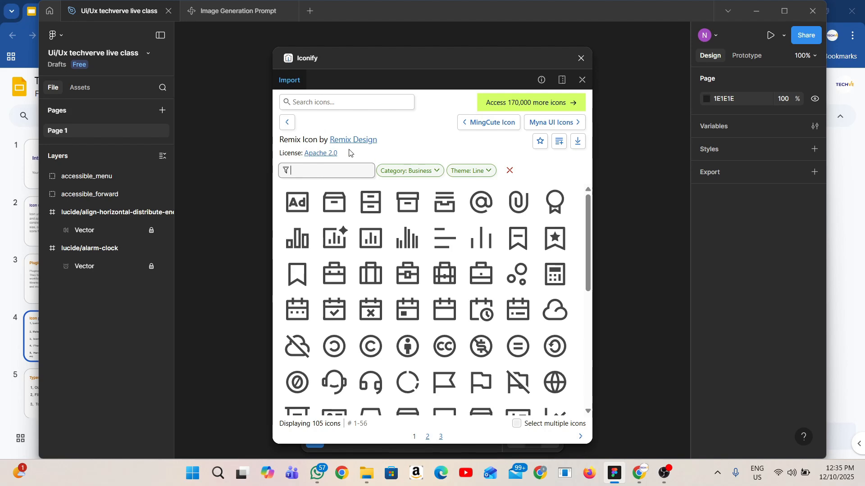
Return to the icon set list, open MingCute Icon, import the whole set as components, and move the Iconify window aside
{"action": "left_click", "coordinate": [287, 122]}
{"action": "scroll", "coordinate": [373, 349], "scroll_direction": "down", "scroll_amount": 1}
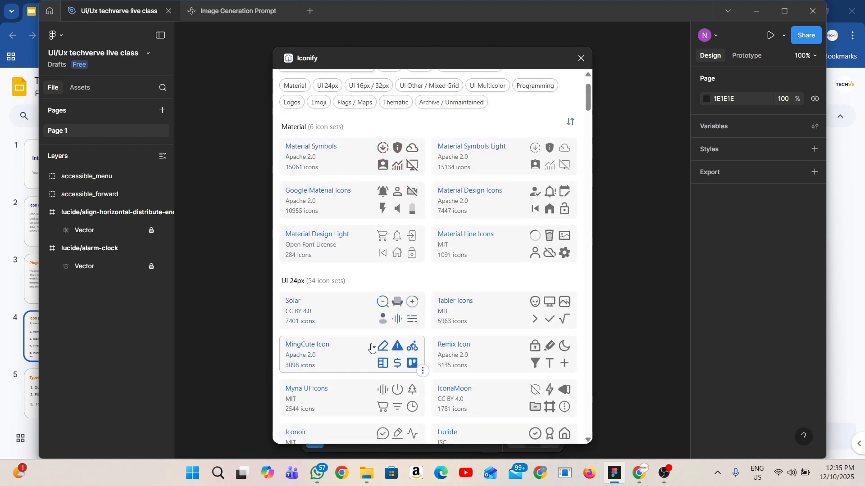
{"action": "scroll", "coordinate": [371, 331], "scroll_direction": "down", "scroll_amount": 3}
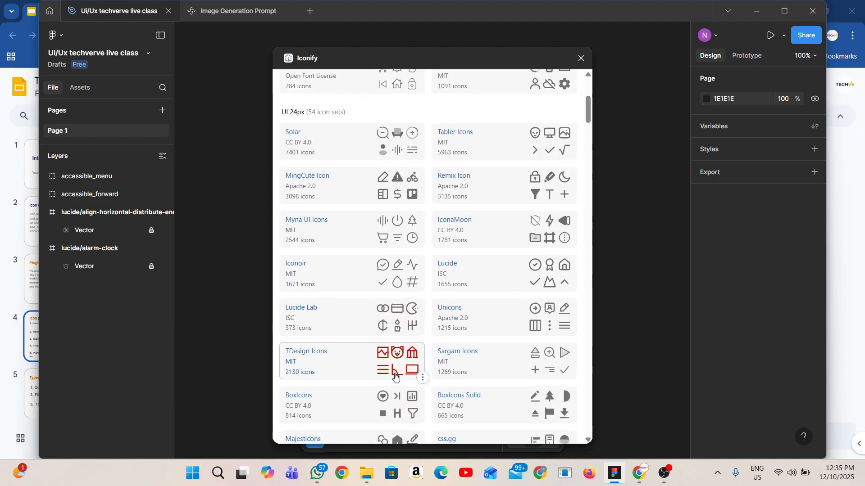
{"action": "left_click", "coordinate": [332, 196]}
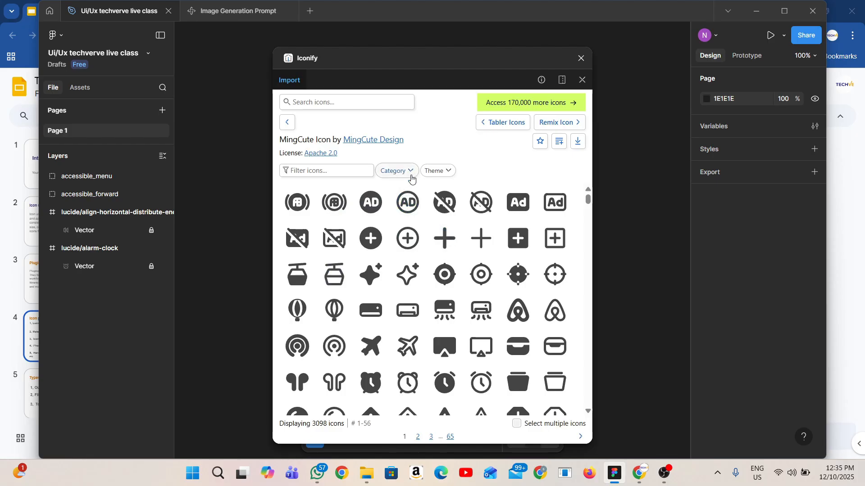
{"action": "left_click", "coordinate": [400, 171]}
{"action": "left_click", "coordinate": [579, 145]}
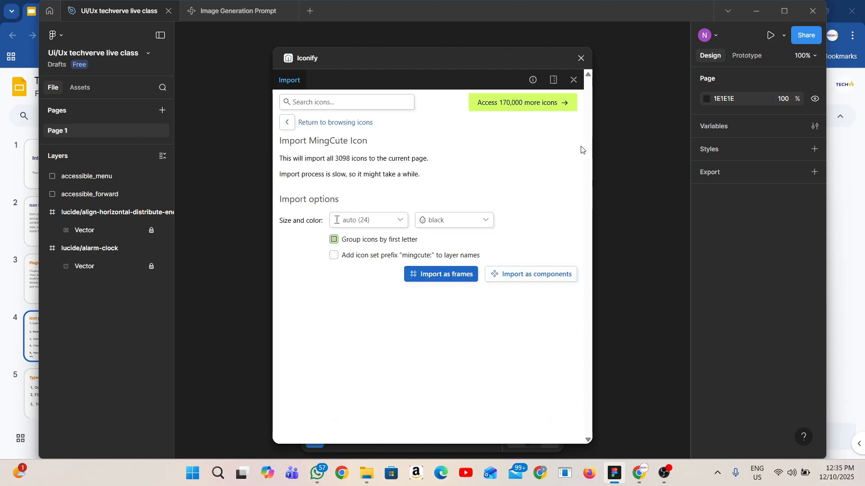
{"action": "left_click", "coordinate": [516, 275]}
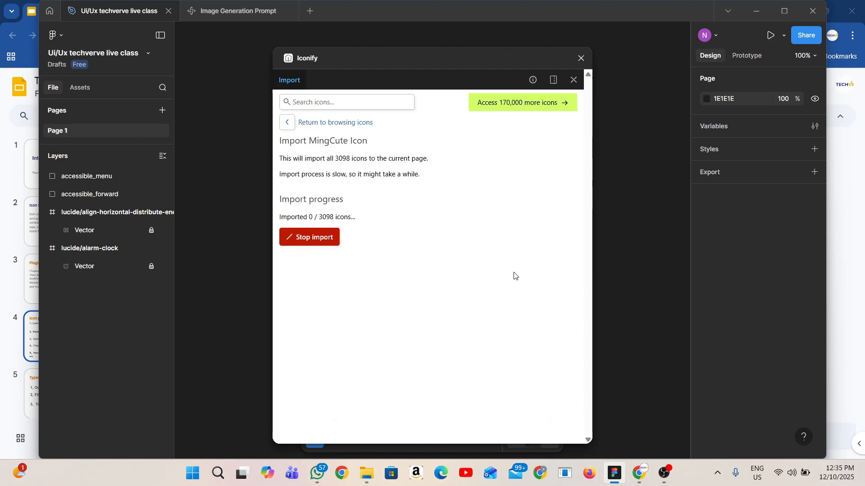
{"action": "left_click_drag", "start_coordinate": [438, 68], "coordinate": [268, 339]}
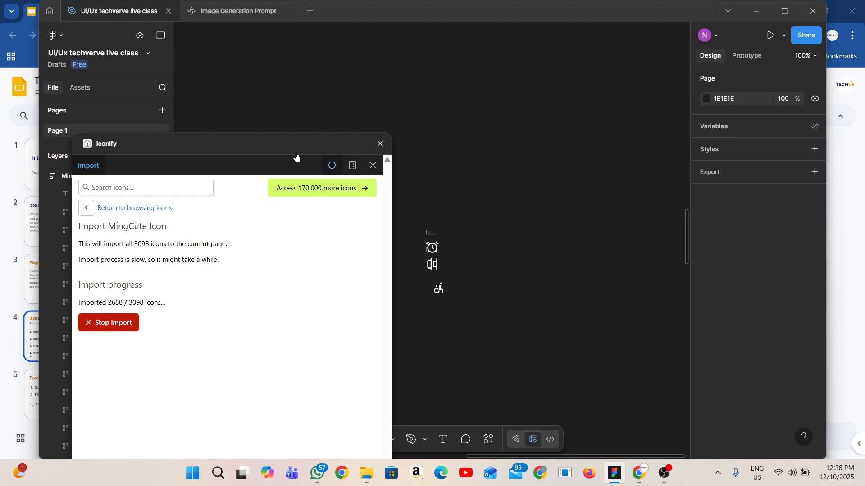
Import the whole MingCute Icon set again as components grouped by first letter, and select the frame of icons starting with a
{"action": "left_click_drag", "start_coordinate": [288, 148], "coordinate": [470, 183]}
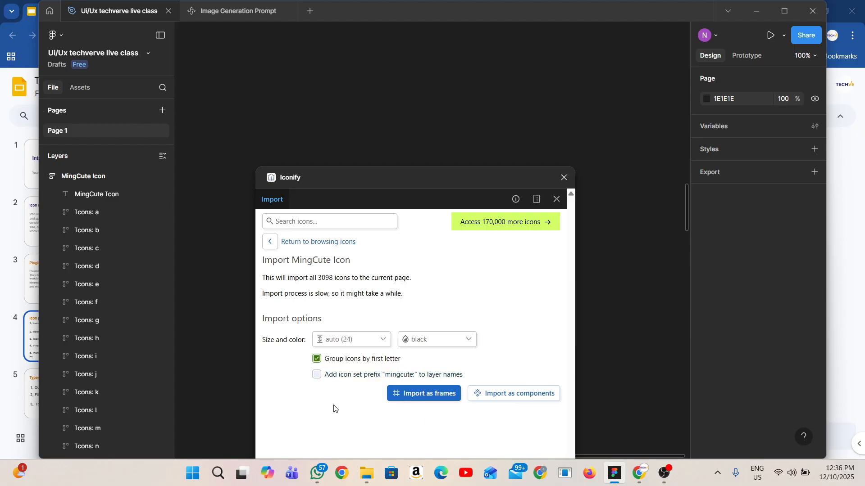
{"action": "left_click", "coordinate": [523, 396]}
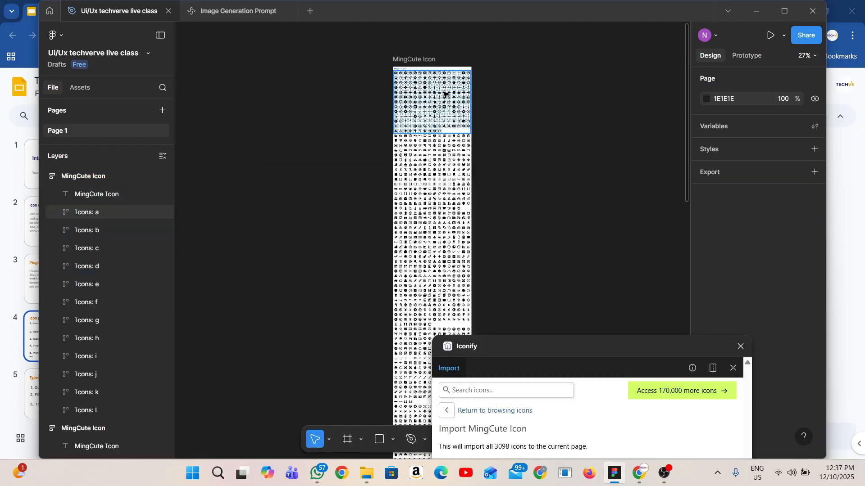
{"action": "scroll", "coordinate": [419, 81], "scroll_direction": "up", "scroll_amount": 5}
{"action": "left_click", "coordinate": [404, 141]}
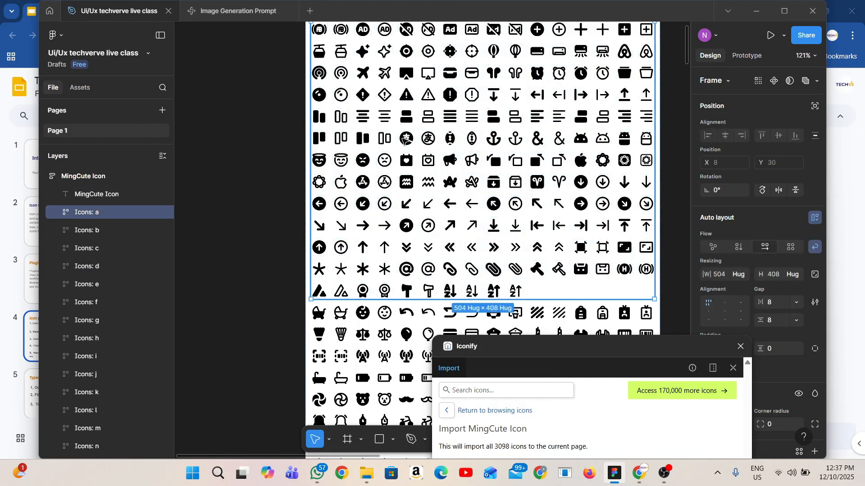
Inspect the imported MingCute components in the b group, selecting individual icons such as the baby and back arrow variants
{"action": "double_click", "coordinate": [404, 141]}
{"action": "scroll", "coordinate": [396, 144], "scroll_direction": "down", "scroll_amount": 4}
{"action": "left_click", "coordinate": [372, 149]}
{"action": "scroll", "coordinate": [336, 94], "scroll_direction": "up", "scroll_amount": 1}
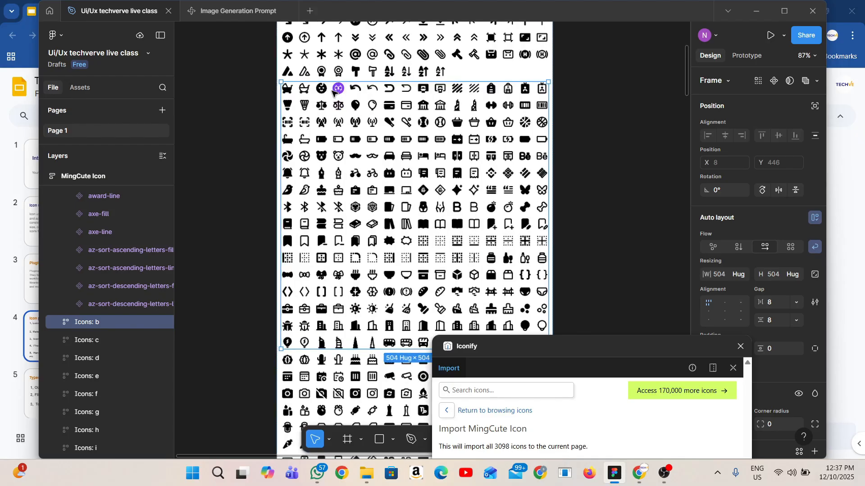
{"action": "scroll", "coordinate": [333, 92], "scroll_direction": "up", "scroll_amount": 5}
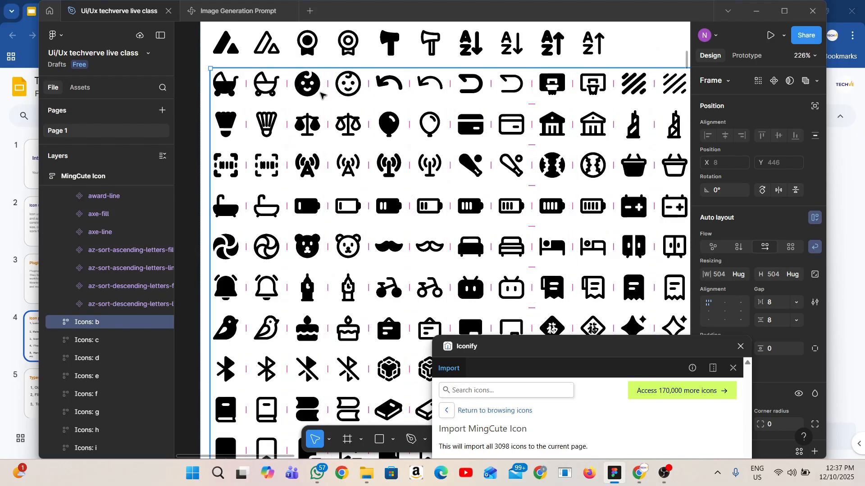
{"action": "left_click", "coordinate": [311, 88]}
{"action": "left_click", "coordinate": [349, 88]}
{"action": "left_click", "coordinate": [389, 88]}
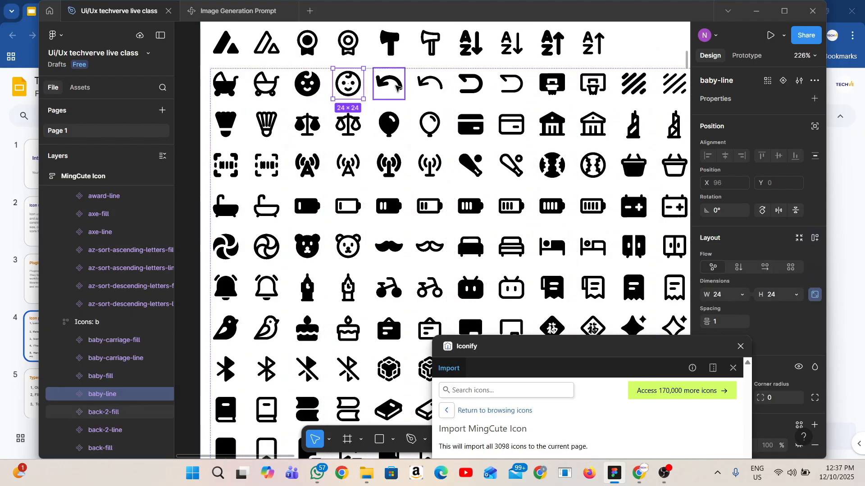
{"action": "left_click", "coordinate": [432, 90]}
{"action": "scroll", "coordinate": [496, 89], "scroll_direction": "down", "scroll_amount": 4}
{"action": "left_click", "coordinate": [501, 87]}
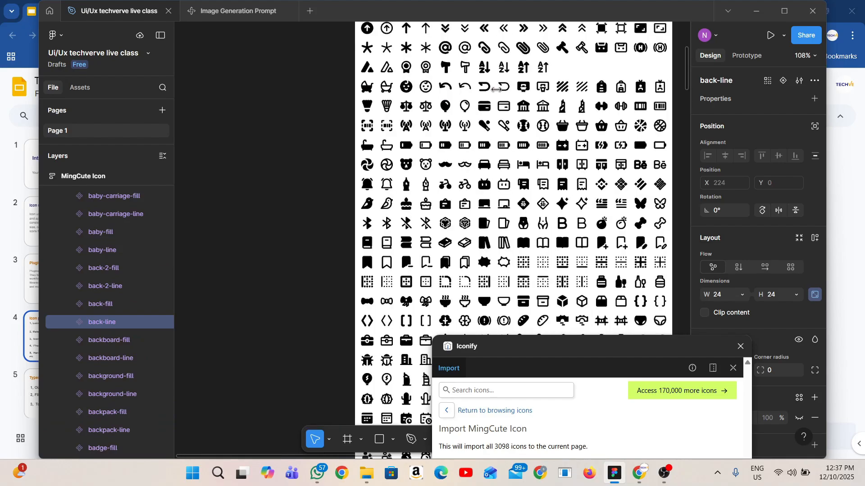
{"action": "scroll", "coordinate": [496, 89], "scroll_direction": "down", "scroll_amount": 5}
Bring the Iconify window back into view and review the size and color choices for importing the set
{"action": "left_click_drag", "start_coordinate": [545, 346], "coordinate": [299, 120]}
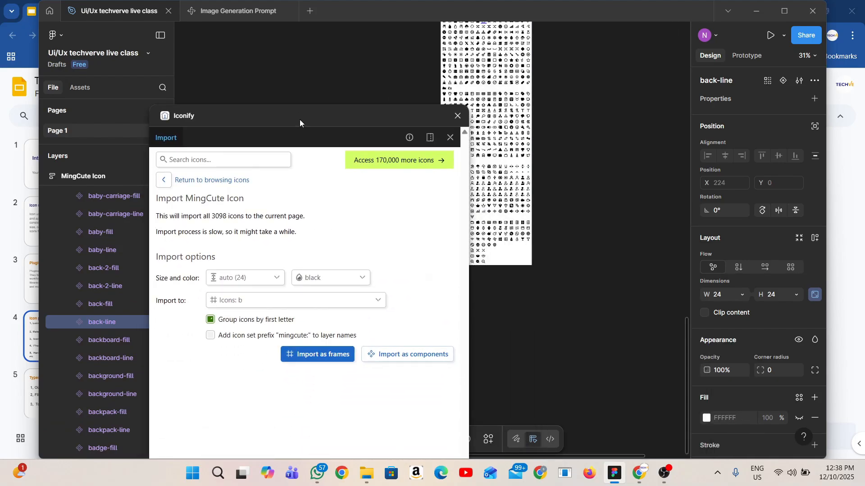
{"action": "left_click", "coordinate": [279, 280]}
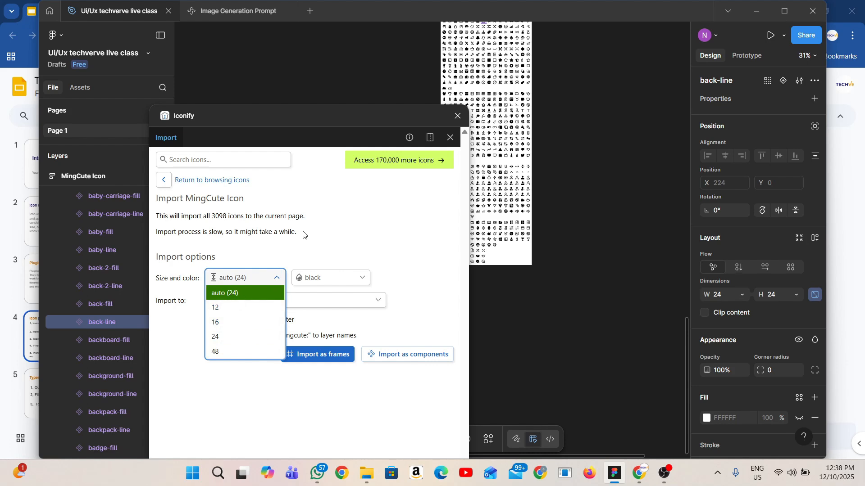
{"action": "left_click", "coordinate": [356, 278]}
{"action": "left_click", "coordinate": [355, 276]}
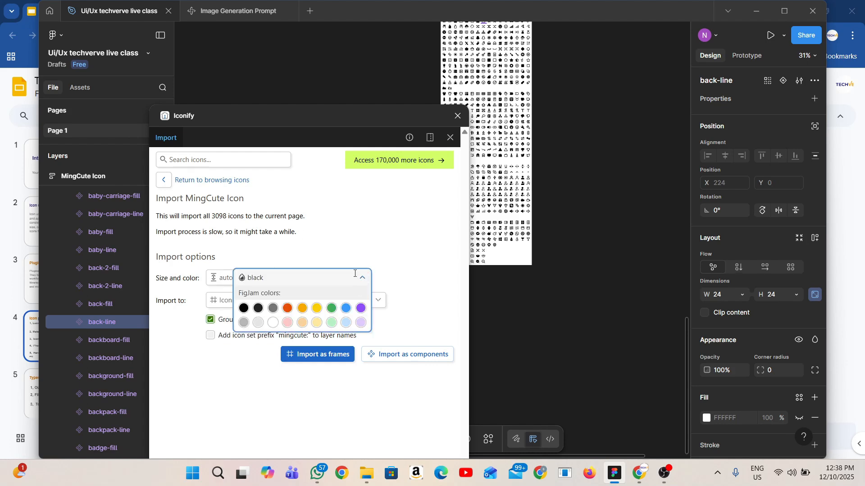
Return to the list of icon sets and browse it from MingCute Icon down to SVG Spinners
{"action": "left_click", "coordinate": [164, 180]}
{"action": "scroll", "coordinate": [310, 356], "scroll_direction": "down", "scroll_amount": 2}
{"action": "scroll", "coordinate": [310, 359], "scroll_direction": "down", "scroll_amount": 3}
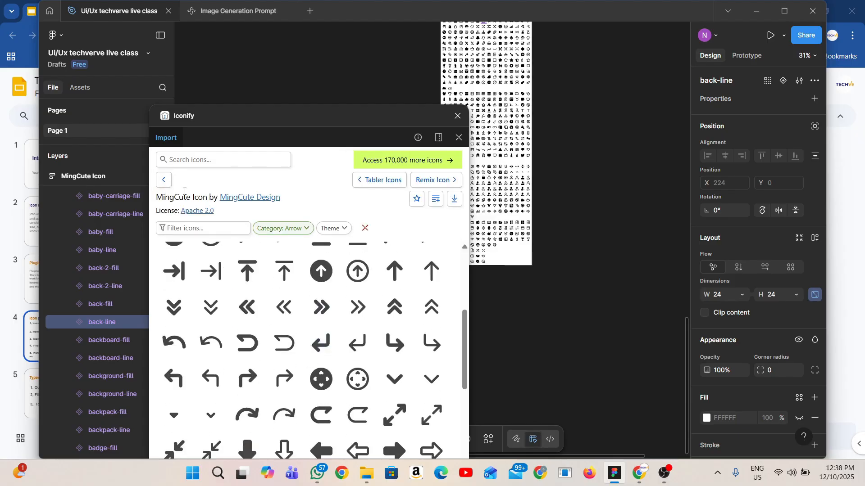
{"action": "left_click", "coordinate": [164, 180]}
{"action": "scroll", "coordinate": [252, 332], "scroll_direction": "down", "scroll_amount": 10}
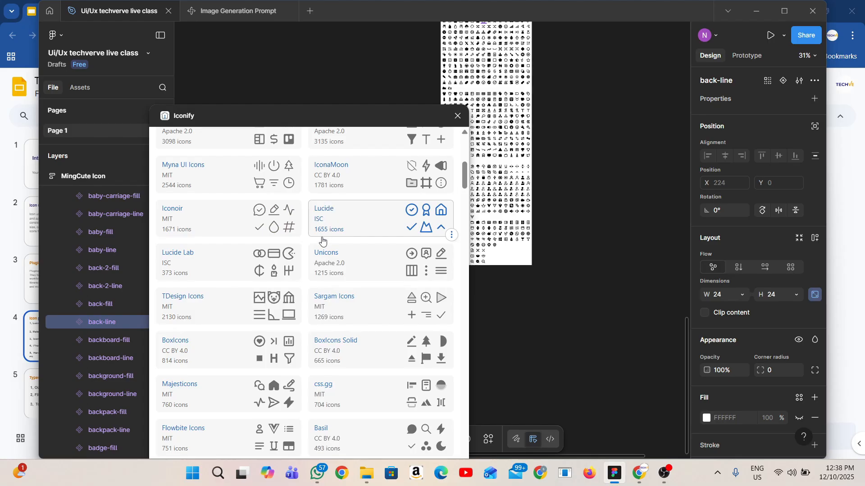
{"action": "scroll", "coordinate": [323, 242], "scroll_direction": "down", "scroll_amount": 5}
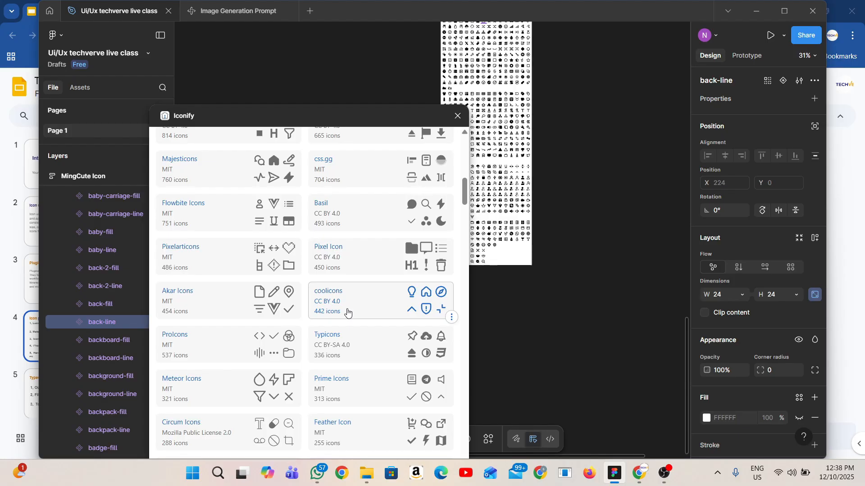
{"action": "scroll", "coordinate": [347, 311], "scroll_direction": "down", "scroll_amount": 4}
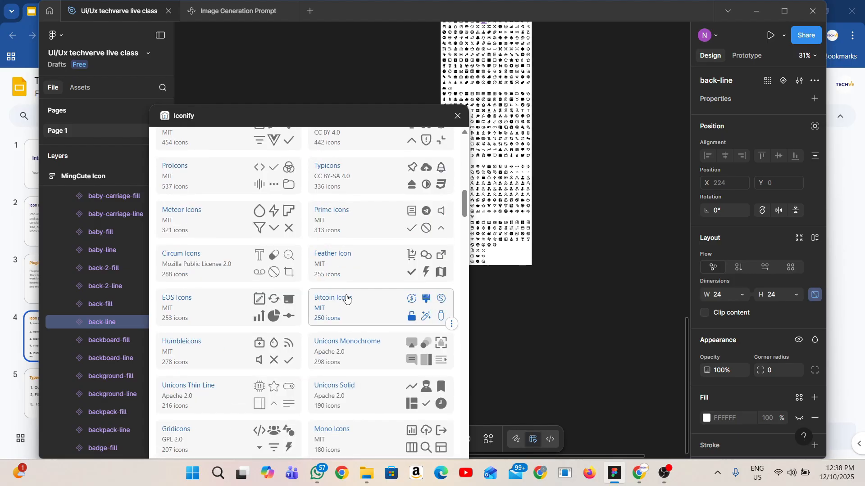
{"action": "scroll", "coordinate": [347, 299], "scroll_direction": "down", "scroll_amount": 5}
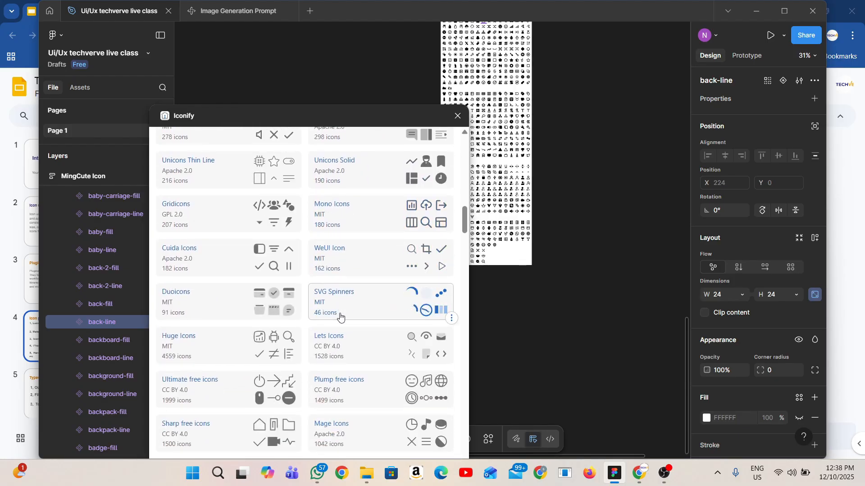
{"action": "scroll", "coordinate": [340, 317], "scroll_direction": "down", "scroll_amount": 1}
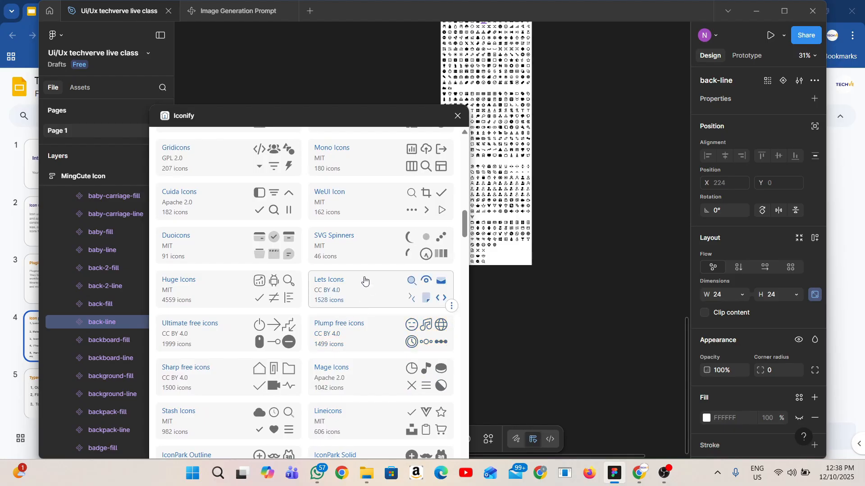
Open the SVG Spinners set and insert the 12-dots-scale-rotate spinner on the empty canvas
{"action": "left_click", "coordinate": [362, 249]}
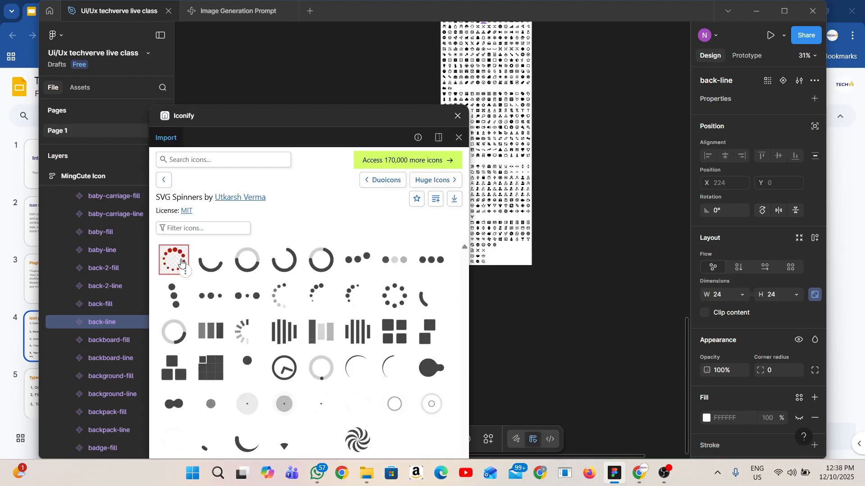
{"action": "left_click_drag", "start_coordinate": [181, 263], "coordinate": [544, 343]}
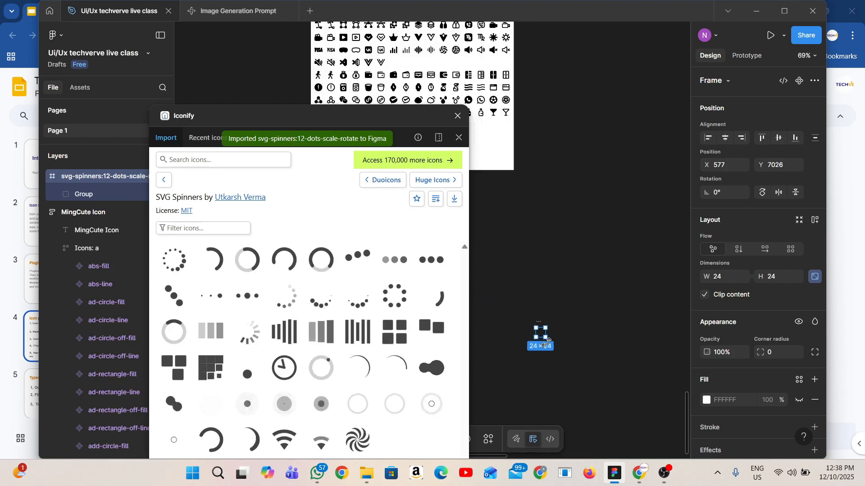
{"action": "scroll", "coordinate": [544, 342], "scroll_direction": "up", "scroll_amount": 10}
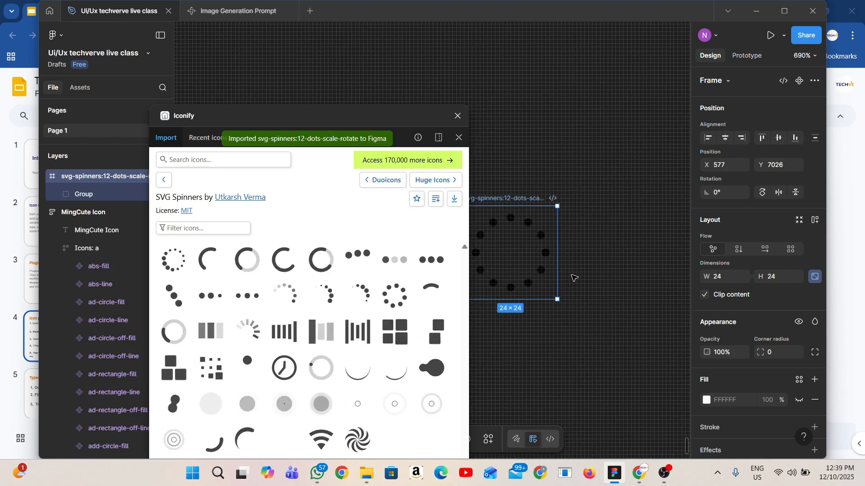
{"action": "left_click_drag", "start_coordinate": [348, 116], "coordinate": [237, 110]}
{"action": "scroll", "coordinate": [376, 445], "scroll_direction": "left", "scroll_amount": 4}
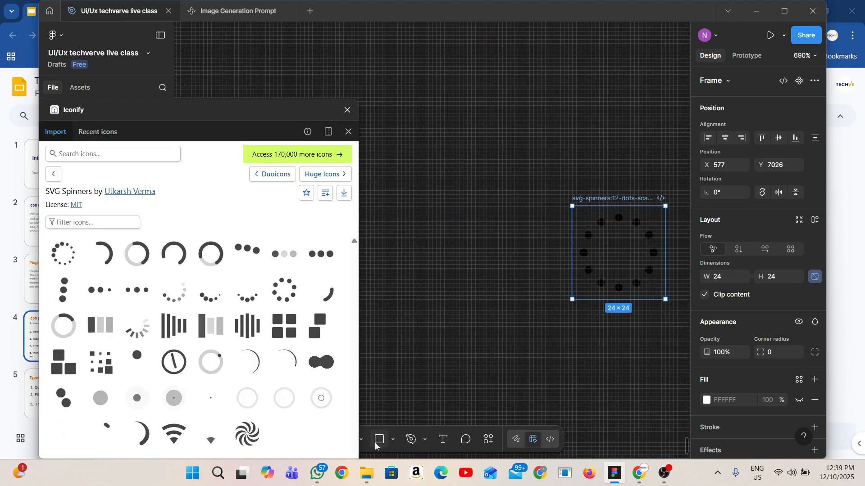
Draw a frame of about 38 × 39 around the dots spinner and position the spinner inside it at X 6, Y 7
{"action": "left_click", "coordinate": [362, 439]}
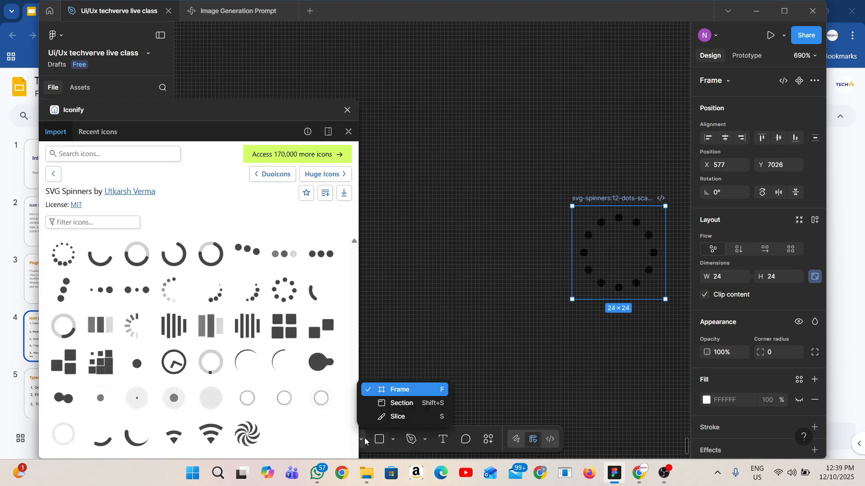
{"action": "left_click", "coordinate": [423, 391]}
{"action": "mouse_move", "coordinate": [545, 173]}
{"action": "left_mouse_down"}
{"action": "mouse_move", "coordinate": [764, 228]}
{"action": "mouse_move", "coordinate": [584, 327]}
{"action": "left_mouse_up"}
{"action": "mouse_move", "coordinate": [507, 268]}
{"action": "left_mouse_down"}
{"action": "mouse_move", "coordinate": [517, 275]}
{"action": "mouse_move", "coordinate": [509, 247]}
{"action": "left_mouse_up"}
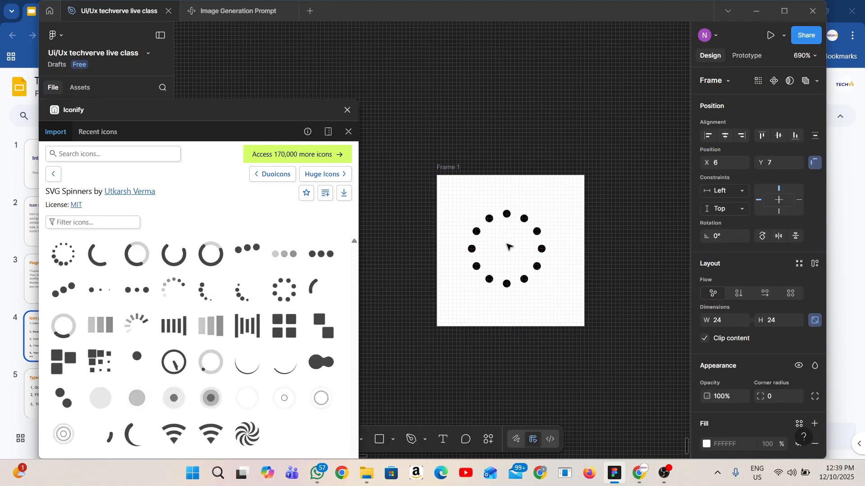
Preview the new frame as an inline prototype, widen the layer list, and select the spinner's layer inside the frame
{"action": "left_click", "coordinate": [449, 171]}
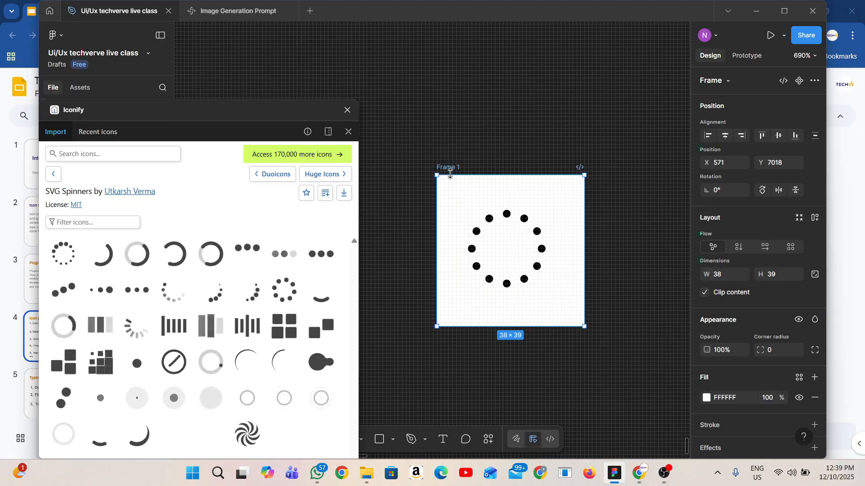
{"action": "key", "text": "shift+space"}
{"action": "left_click_drag", "start_coordinate": [174, 62], "coordinate": [320, 52]}
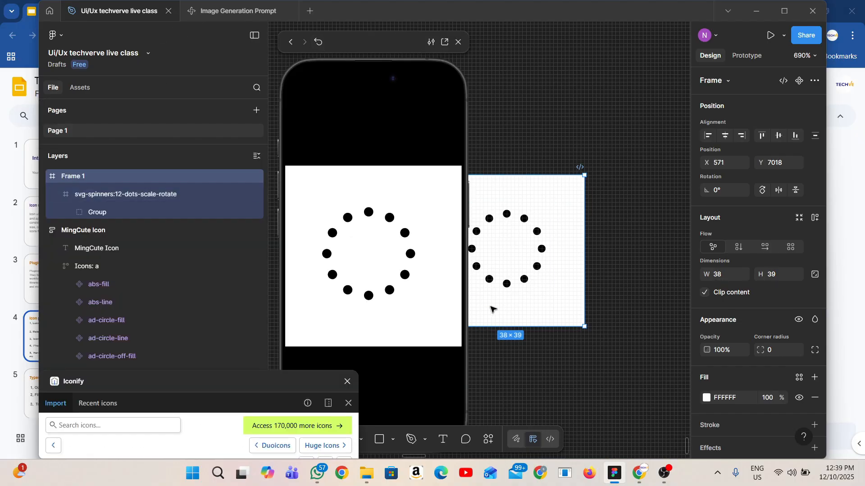
{"action": "left_click", "coordinate": [134, 210]}
{"action": "left_click", "coordinate": [133, 199]}
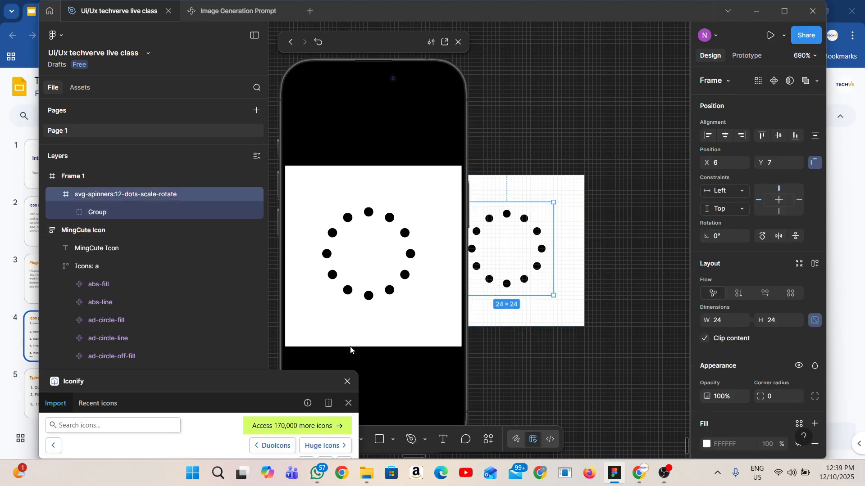
Insert a ring spinner on the canvas above the frame and the two-blob spinner inside the frame
{"action": "left_click_drag", "start_coordinate": [268, 394], "coordinate": [308, 69]}
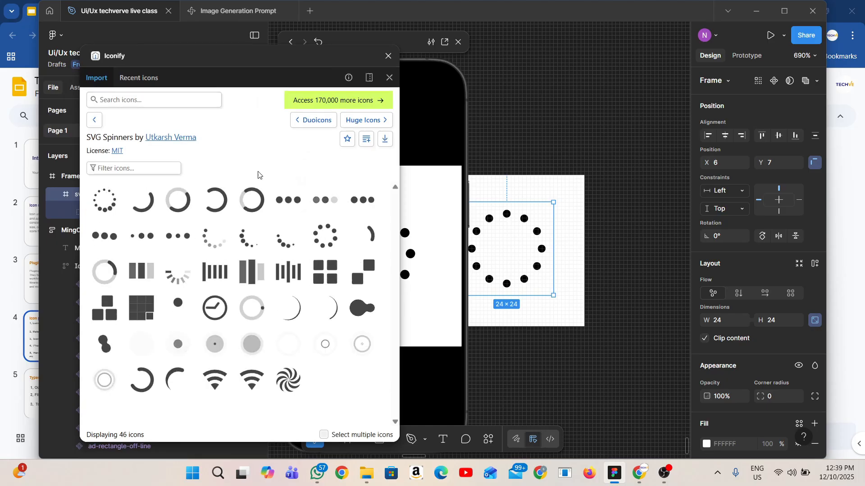
{"action": "left_click_drag", "start_coordinate": [242, 204], "coordinate": [554, 83]}
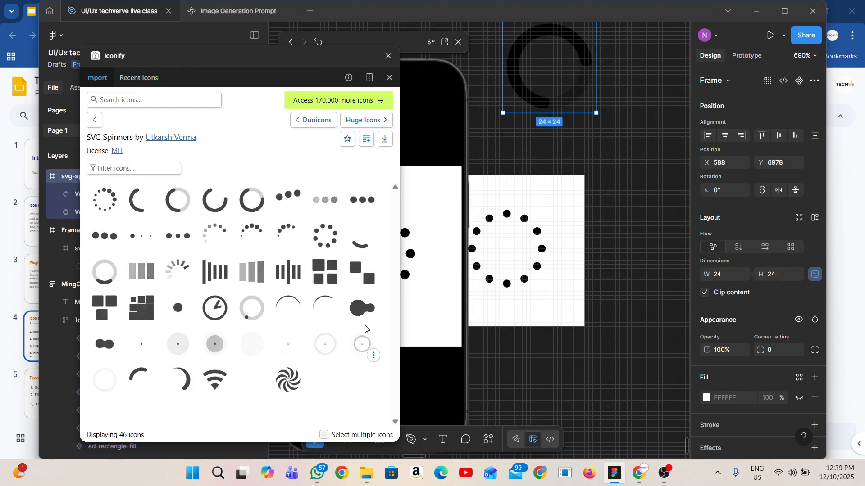
{"action": "left_click_drag", "start_coordinate": [362, 309], "coordinate": [493, 324]}
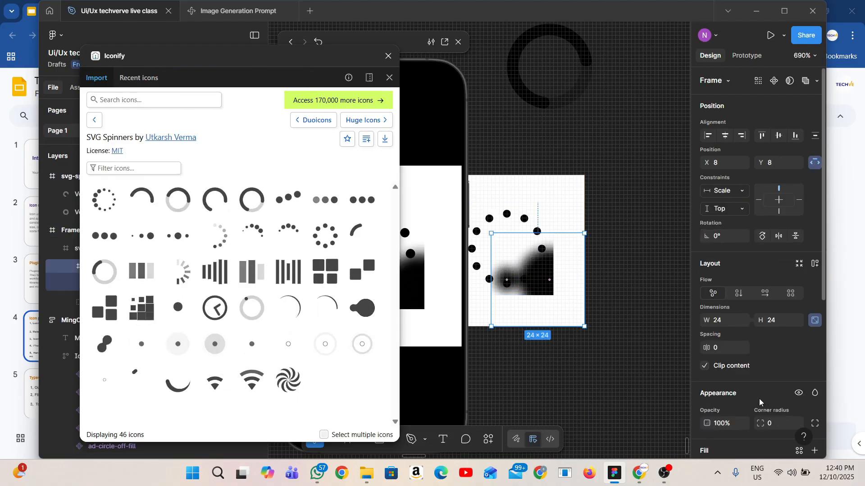
Hide the layer blur on the two-blob spinner's group and move the group out of the frame, below it
{"action": "scroll", "coordinate": [760, 402], "scroll_direction": "down", "scroll_amount": 3}
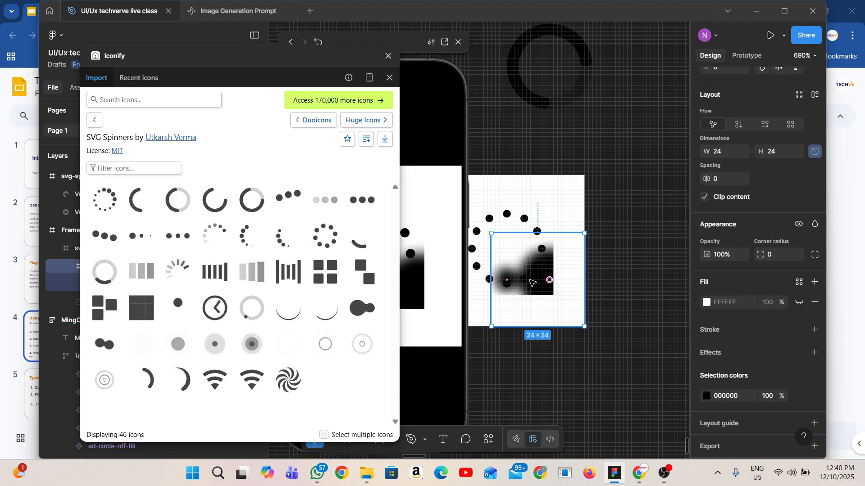
{"action": "double_click", "coordinate": [532, 282]}
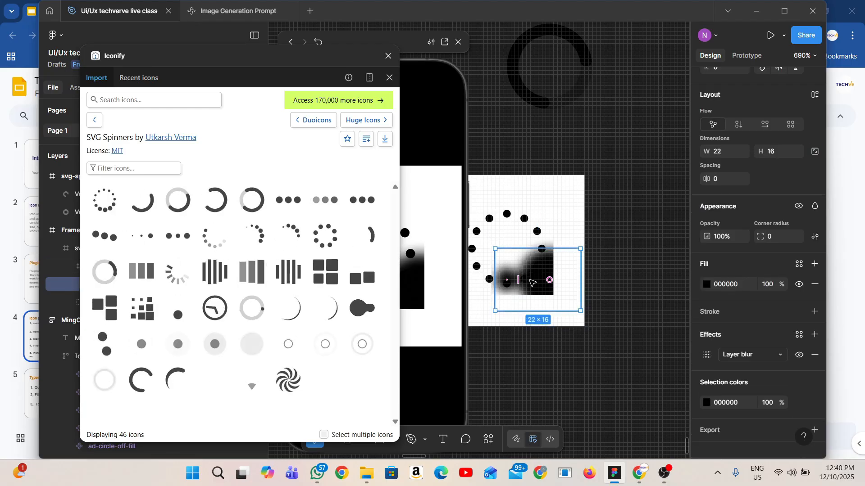
{"action": "left_click", "coordinate": [800, 355]}
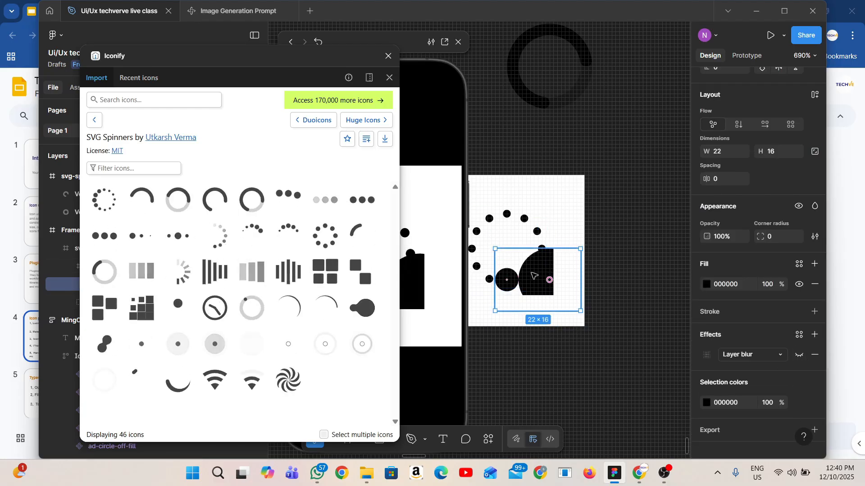
{"action": "left_click_drag", "start_coordinate": [525, 289], "coordinate": [532, 396]}
Insert the pinwheel-shaped spinner into the frame and move the Iconify window away from the preview
{"action": "scroll", "coordinate": [563, 368], "scroll_direction": "down", "scroll_amount": 1}
{"action": "left_click_drag", "start_coordinate": [284, 378], "coordinate": [504, 309]}
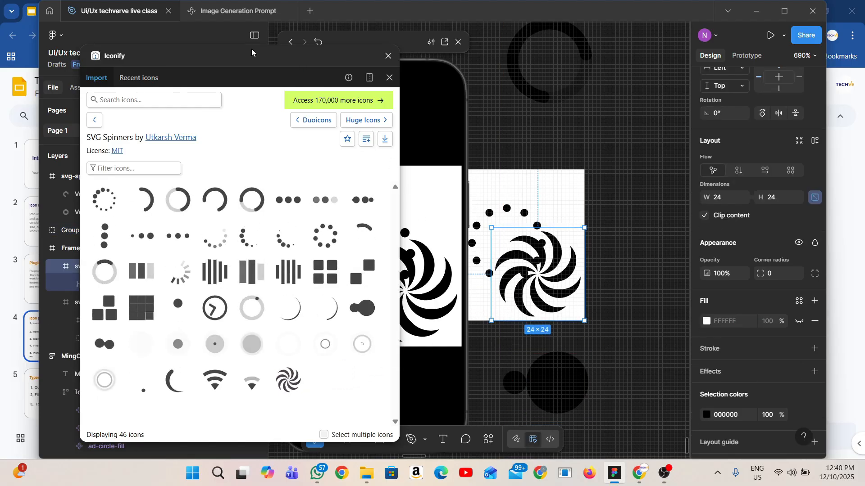
{"action": "left_click_drag", "start_coordinate": [252, 49], "coordinate": [109, 144]}
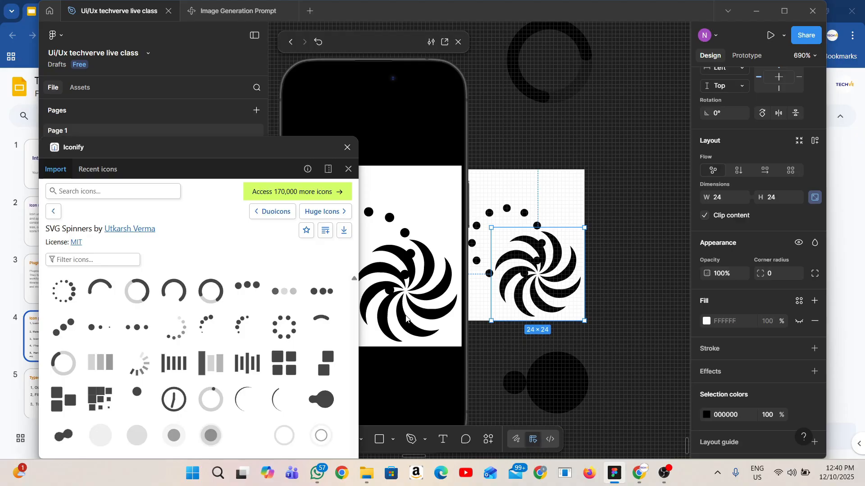
Delete the dots spinner from the frame and reposition the pinwheel spinner at X 4, Y 5
{"action": "left_click", "coordinate": [506, 201]}
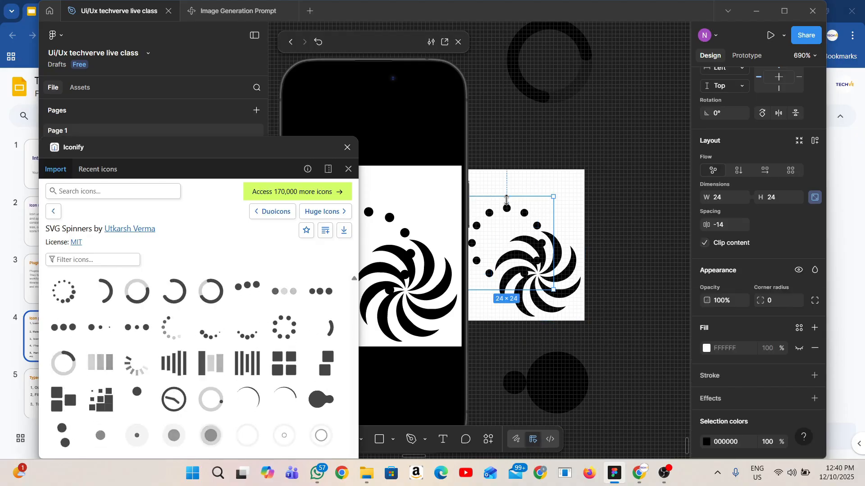
{"action": "key", "text": "Delete"}
{"action": "left_click_drag", "start_coordinate": [525, 257], "coordinate": [489, 217]}
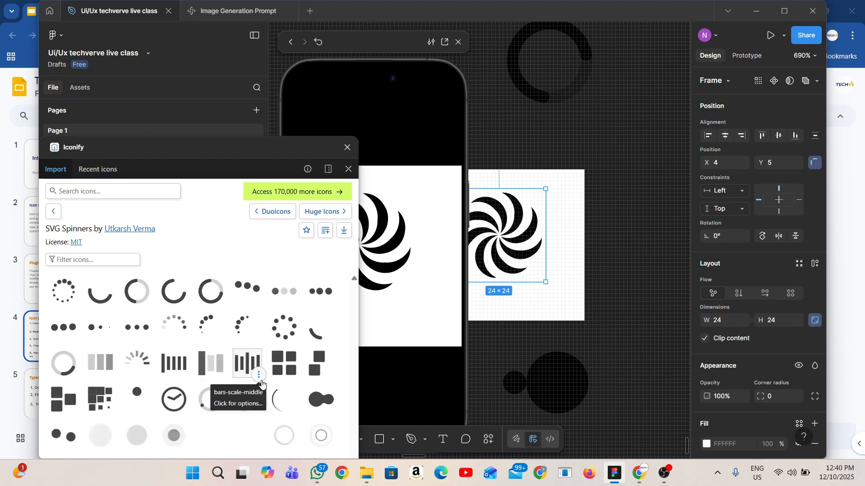
Browse the Iconify icon sets from Material through UI 24px and 16px / 32px to UI Multicolor, and close the plugin
{"action": "left_click_drag", "start_coordinate": [170, 148], "coordinate": [170, 84]}
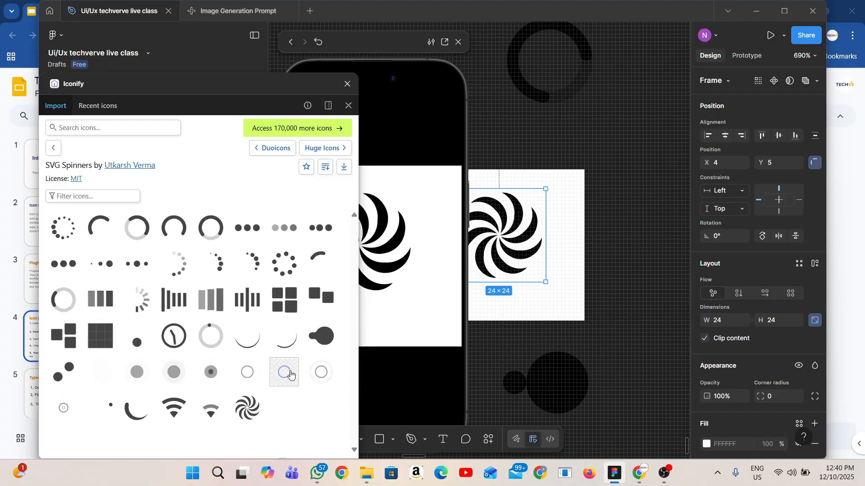
{"action": "left_click", "coordinate": [338, 369]}
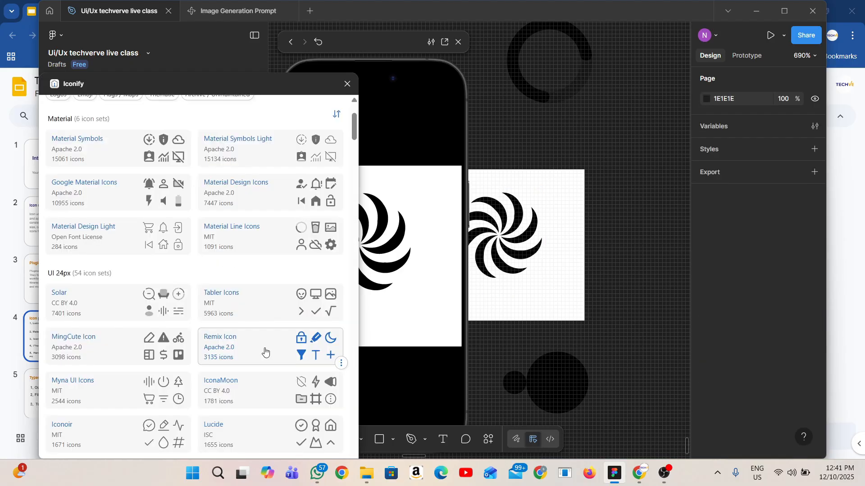
{"action": "scroll", "coordinate": [157, 356], "scroll_direction": "down", "scroll_amount": 4}
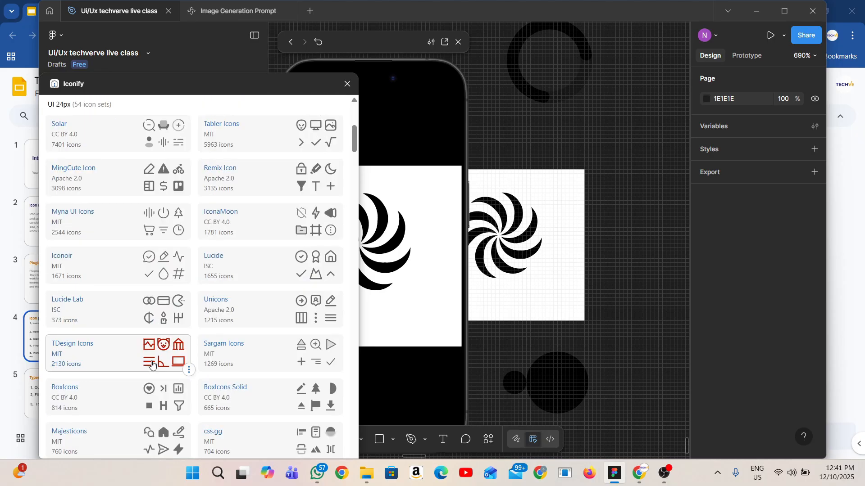
{"action": "scroll", "coordinate": [165, 362], "scroll_direction": "down", "scroll_amount": 7}
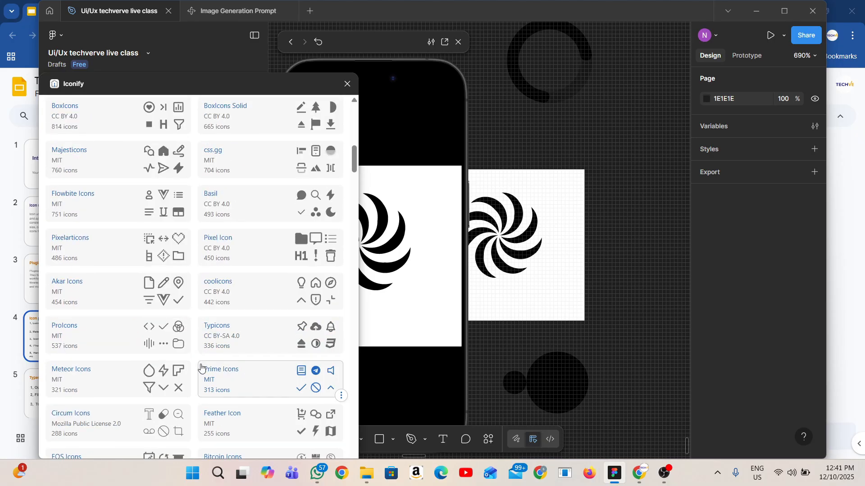
{"action": "scroll", "coordinate": [201, 372], "scroll_direction": "down", "scroll_amount": 15}
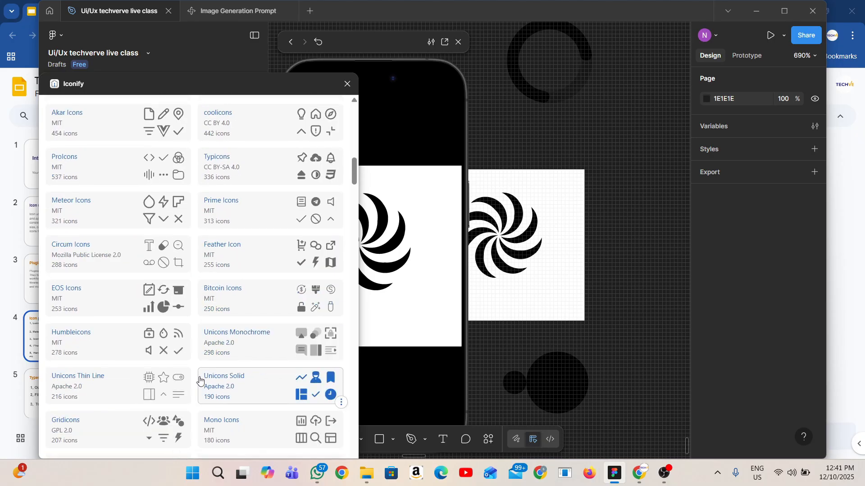
{"action": "scroll", "coordinate": [201, 380], "scroll_direction": "down", "scroll_amount": 6}
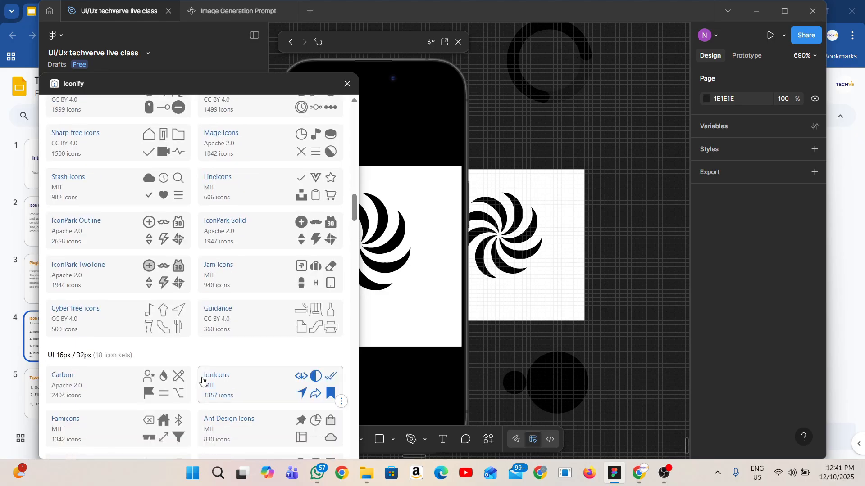
{"action": "scroll", "coordinate": [203, 381], "scroll_direction": "down", "scroll_amount": 3}
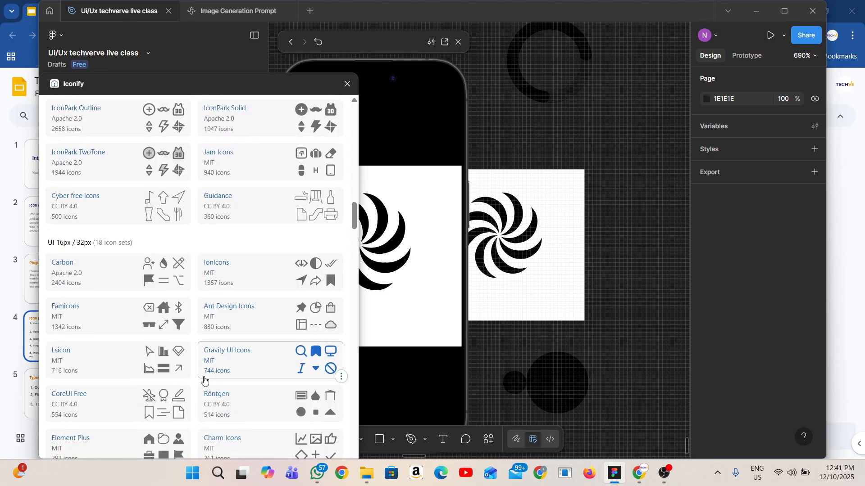
{"action": "scroll", "coordinate": [204, 382], "scroll_direction": "down", "scroll_amount": 20}
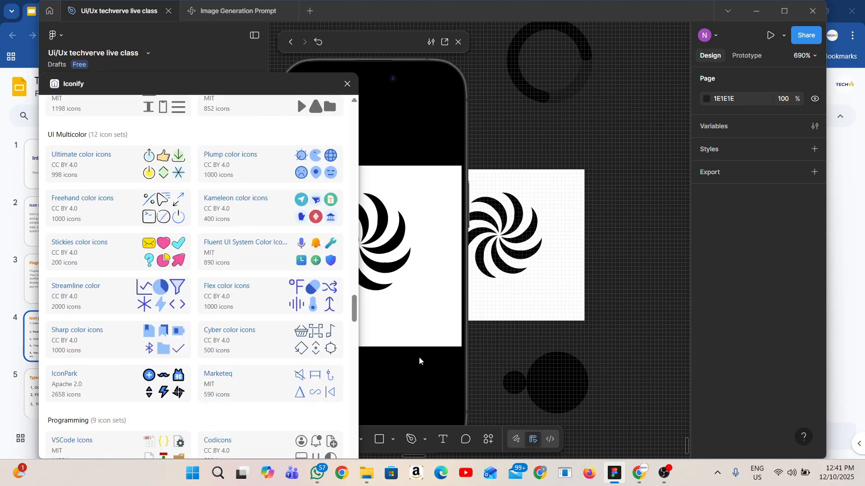
{"action": "left_click", "coordinate": [347, 84]}
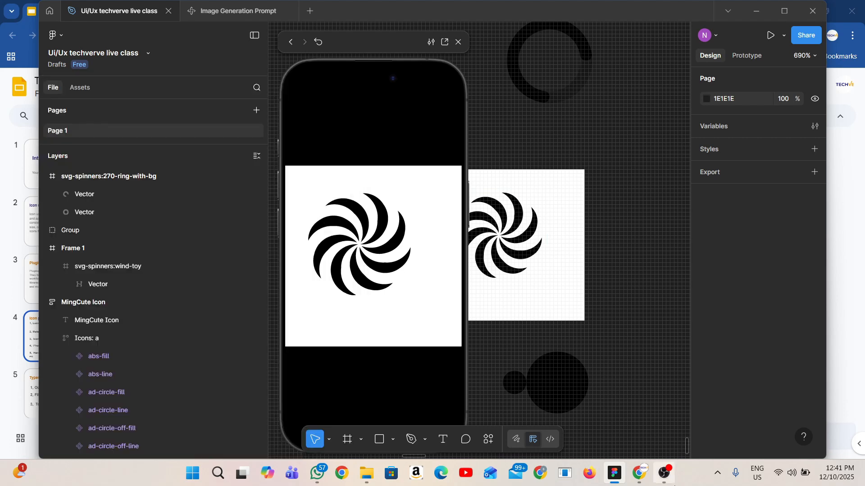
Check the icon plugin list in Google Slides, return to Figma, search the plugins for "phos" and run Phosphor Icons
{"action": "left_click", "coordinate": [643, 480]}
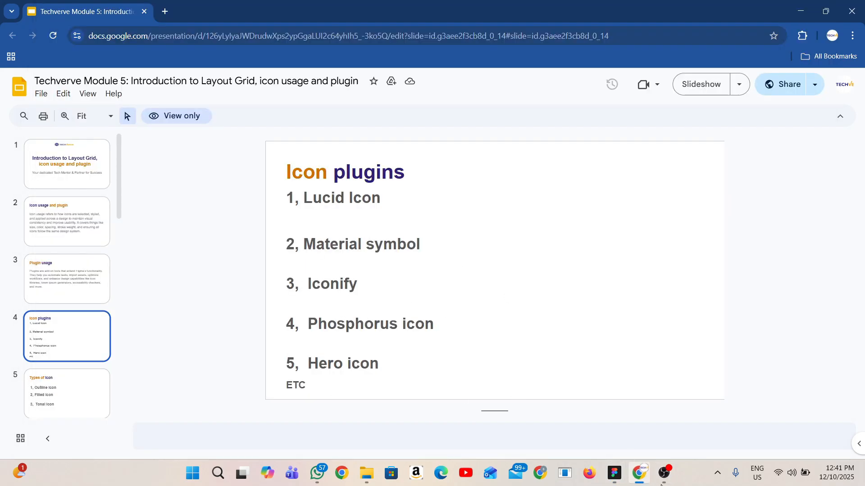
{"action": "left_click", "coordinate": [614, 473]}
{"action": "left_click", "coordinate": [489, 436]}
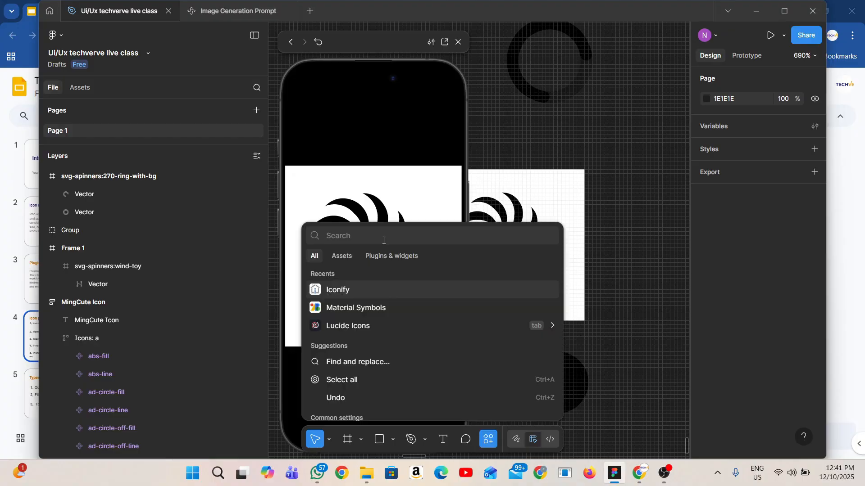
{"action": "type", "text": "phos"}
{"action": "left_click", "coordinate": [388, 301]}
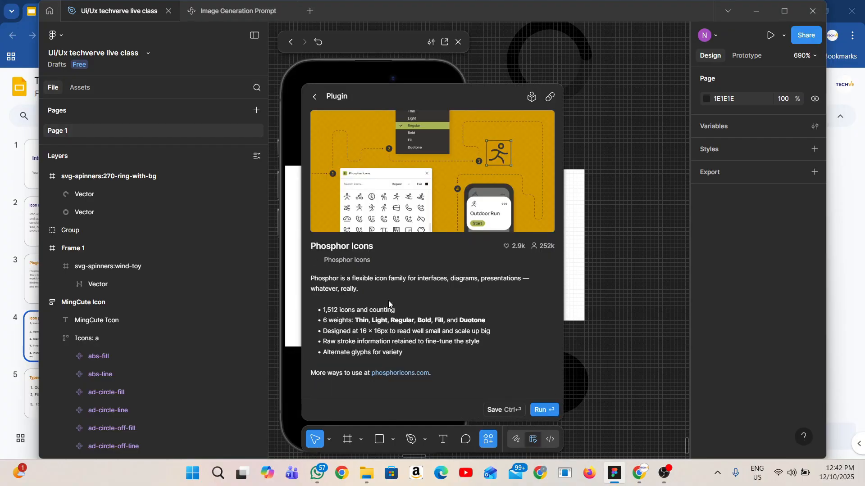
{"action": "left_click", "coordinate": [520, 408]}
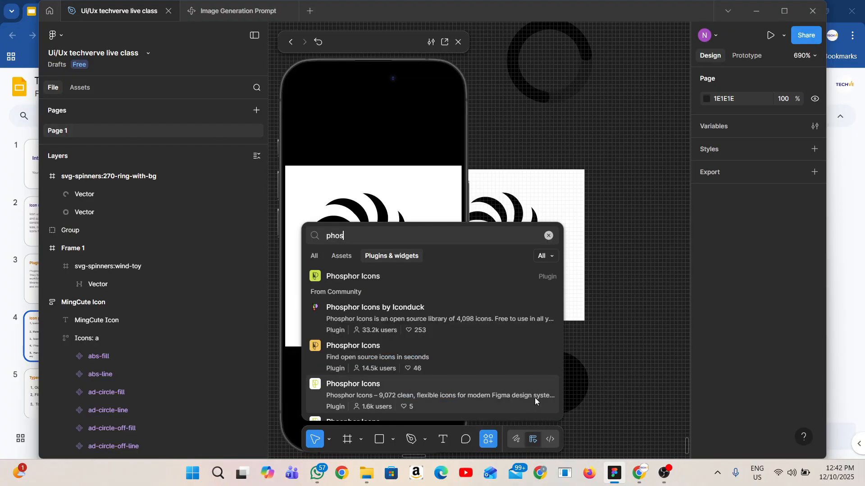
{"action": "key", "text": "Escape"}
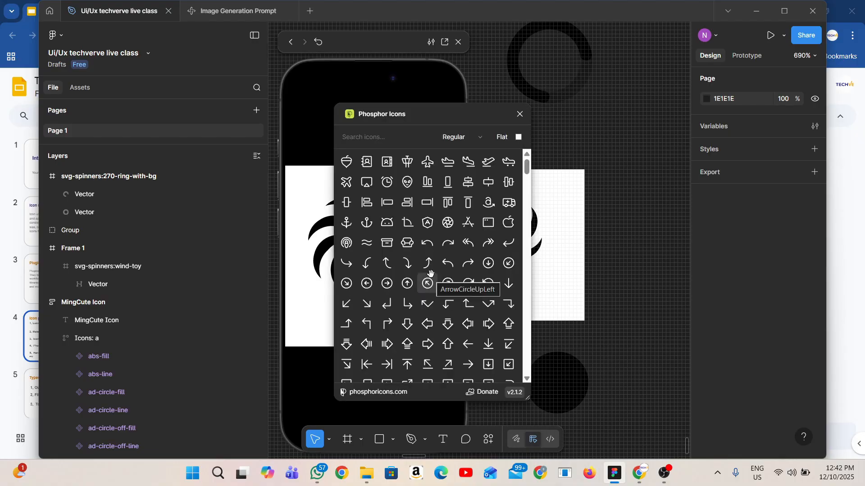
Insert the Phosphor airplane icon over the lower right corner of Frame 1 and close the prototype preview
{"action": "left_click_drag", "start_coordinate": [435, 118], "coordinate": [140, 136]}
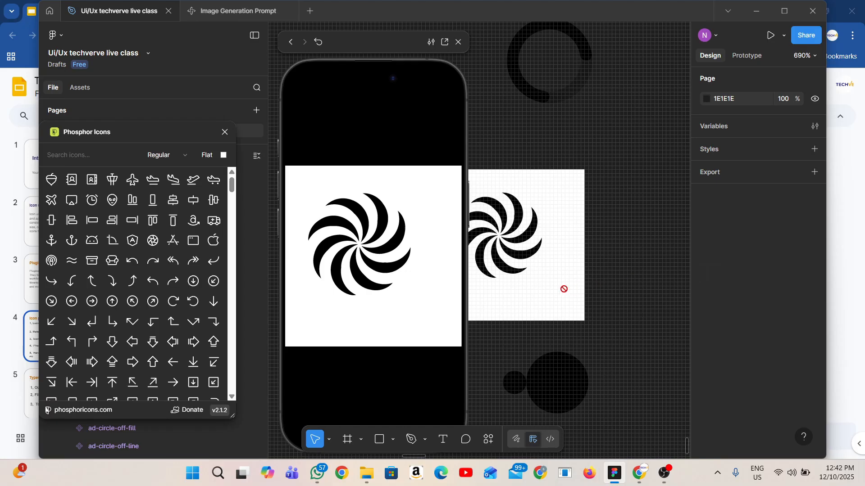
{"action": "left_click_drag", "start_coordinate": [563, 289], "coordinate": [559, 289]}
{"action": "left_click_drag", "start_coordinate": [584, 194], "coordinate": [573, 271]}
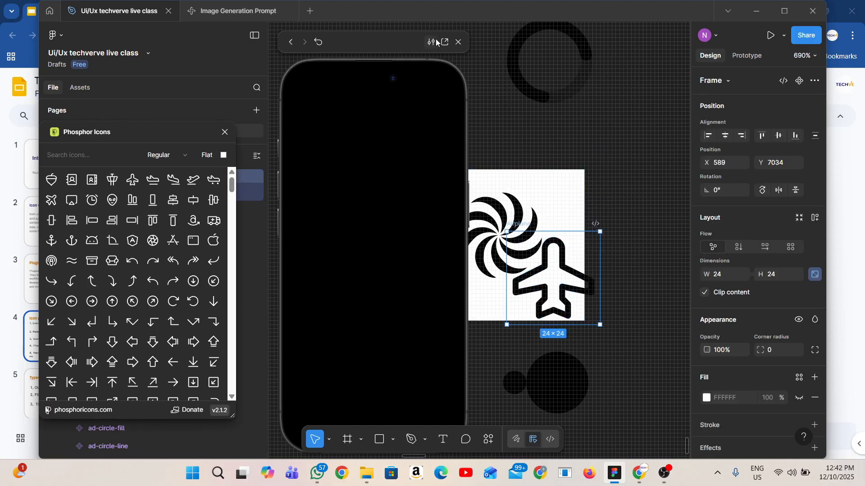
{"action": "left_click", "coordinate": [459, 41]}
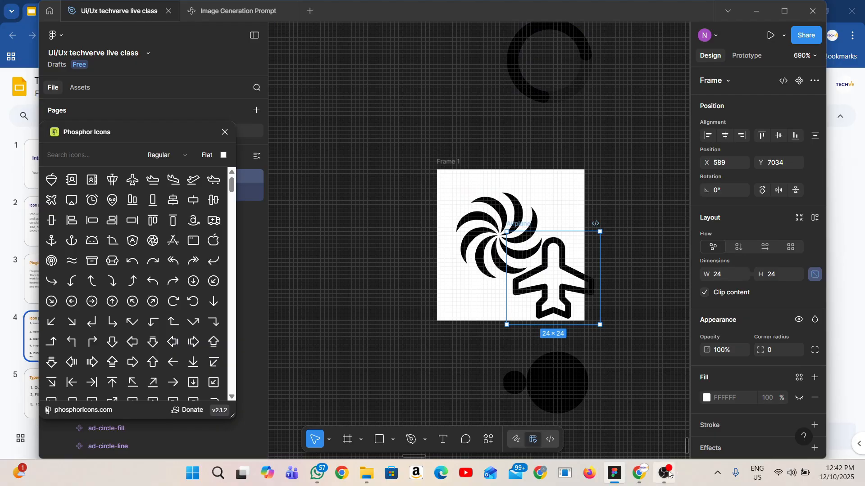
Check the icon plugin list in Google Slides, return to Figma, search the plugins for Hero icons and run Heroicons
{"action": "left_click", "coordinate": [649, 476]}
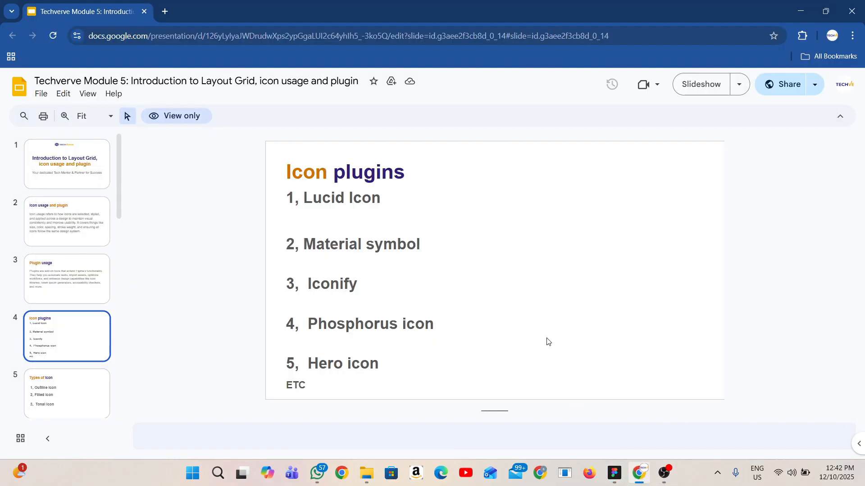
{"action": "left_click", "coordinate": [639, 473]}
{"action": "type", "text": "Hero iconns"}
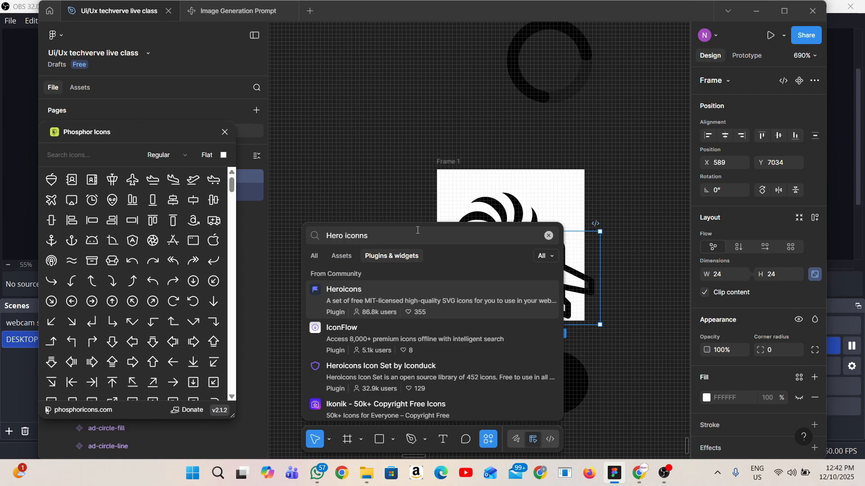
{"action": "left_click", "coordinate": [418, 292]}
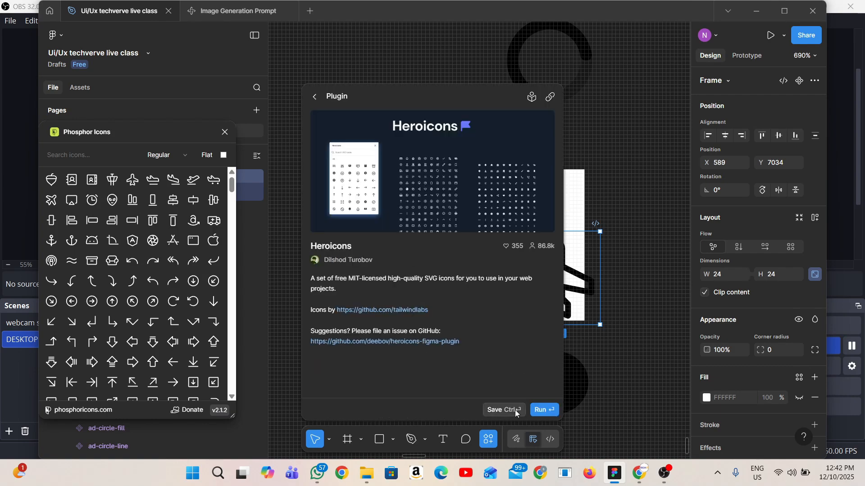
{"action": "left_click", "coordinate": [544, 411]}
Insert the filled speech-bubble annotation icon beside the pinwheel in Frame 1, widening the frame to 49 and extending it upward
{"action": "left_click", "coordinate": [456, 275]}
{"action": "mouse_move", "coordinate": [410, 208]}
{"action": "left_mouse_down"}
{"action": "mouse_move", "coordinate": [504, 195]}
{"action": "mouse_move", "coordinate": [550, 200]}
{"action": "mouse_move", "coordinate": [558, 189]}
{"action": "left_mouse_up"}
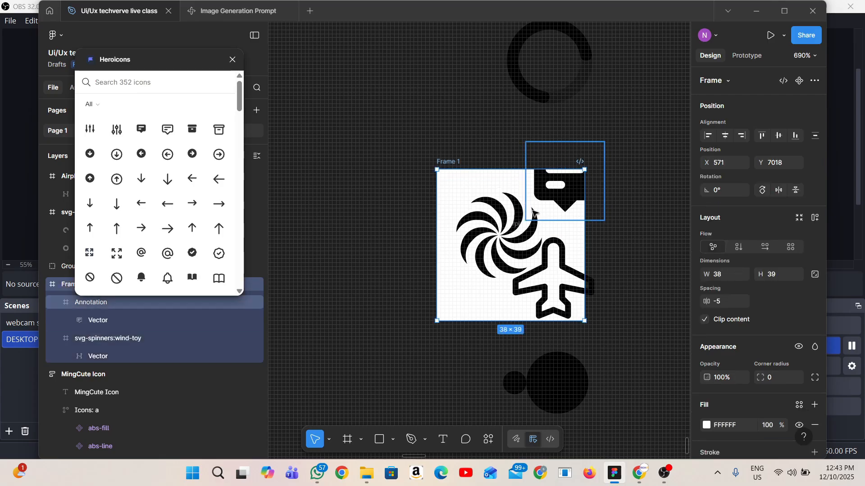
{"action": "left_click_drag", "start_coordinate": [588, 237], "coordinate": [627, 238]}
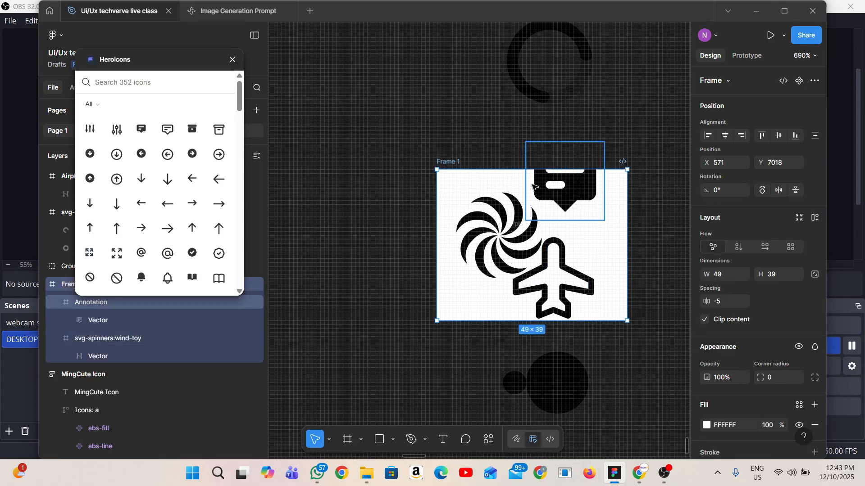
{"action": "left_click", "coordinate": [649, 183]}
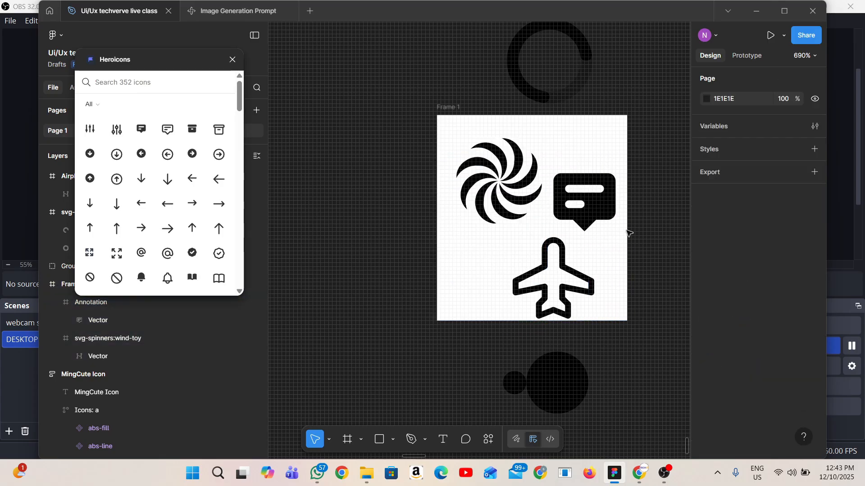